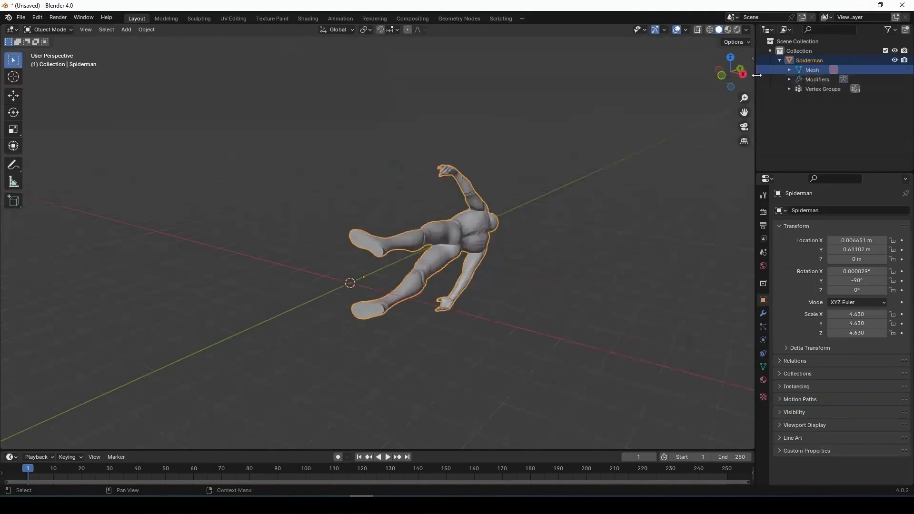
# Step: Select the Spiderman object and widen the Properties editor so its transform values have more room
pyautogui.click(804, 61)
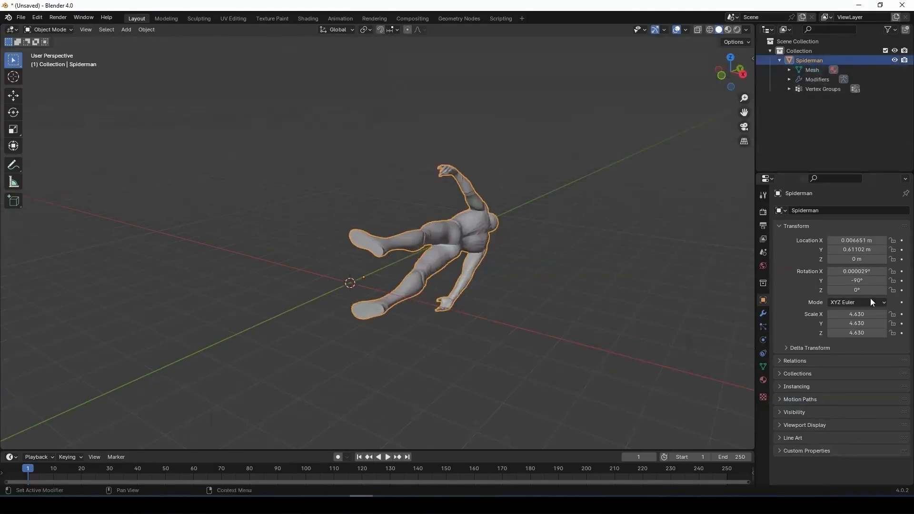
pyautogui.click(856, 241)
pyautogui.click(756, 239)
pyautogui.moveTo(756, 239); pyautogui.dragTo(607, 240)
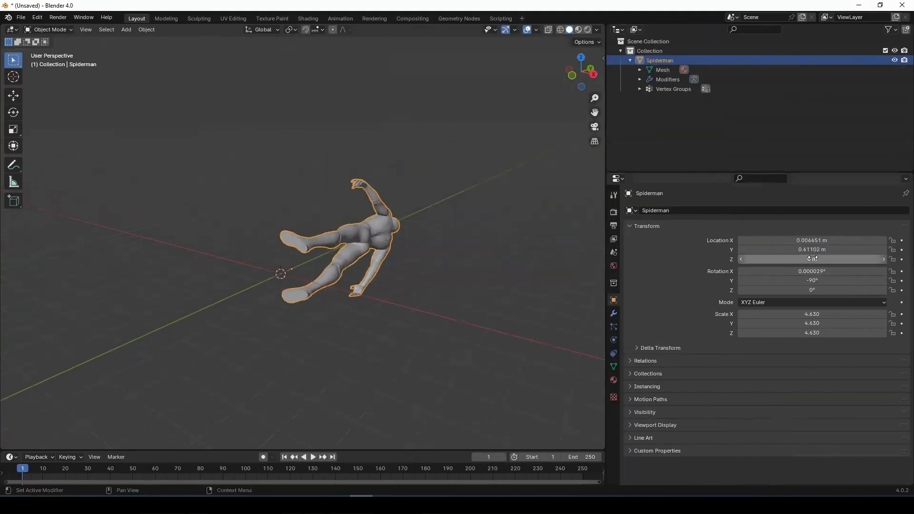
# Step: Set the Spiderman object's X and Y location to 0 m
pyautogui.click(812, 241)
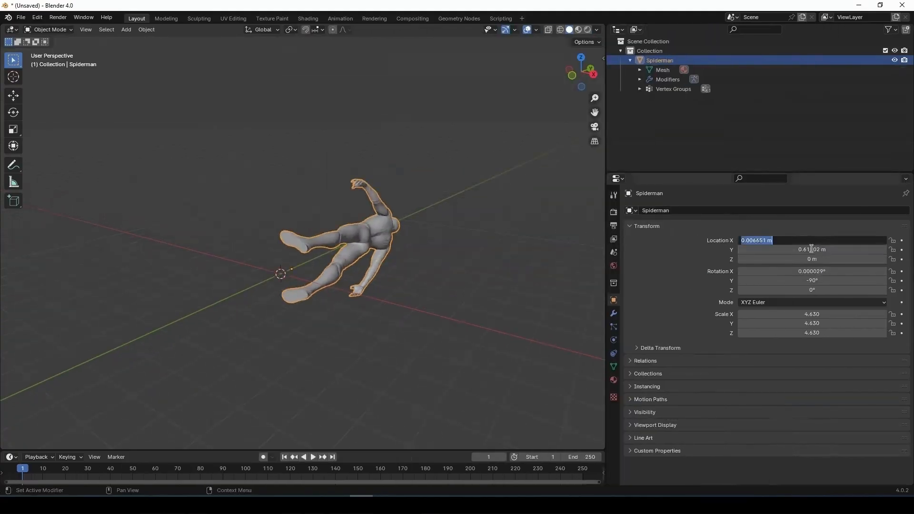
pyautogui.write('0')
pyautogui.press('Return')
pyautogui.click(815, 250)
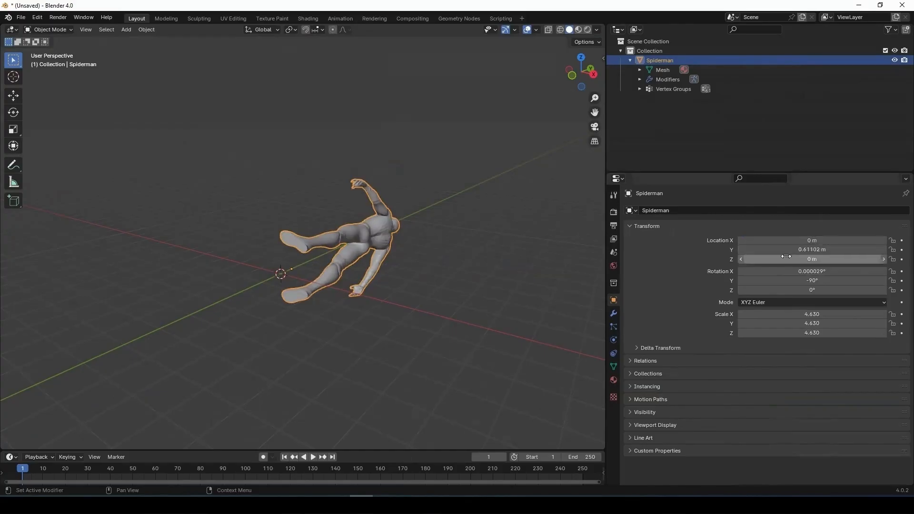
pyautogui.write('0')
pyautogui.press('Return')
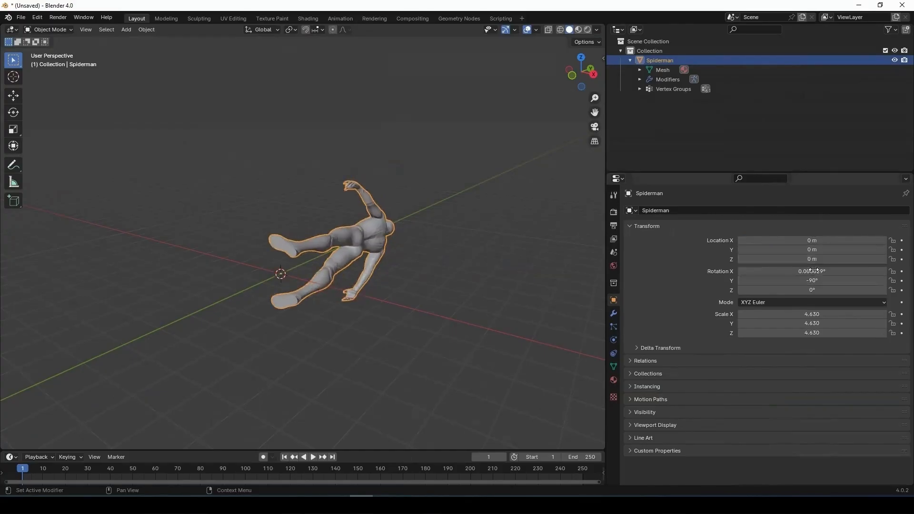
# Step: Set the Spiderman object's X and Y rotation to 0°
pyautogui.click(798, 272)
pyautogui.write('0')
pyautogui.press('Return')
pyautogui.click(814, 281)
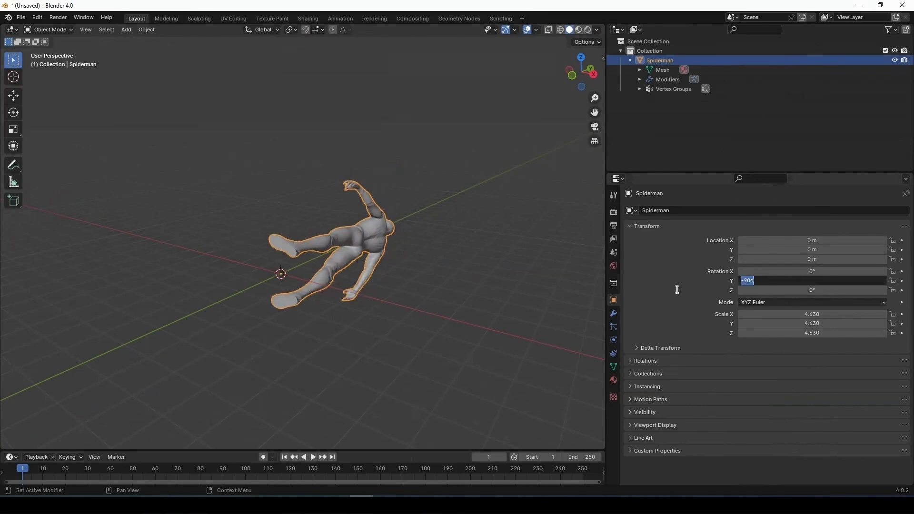
pyautogui.write('0')
pyautogui.press('Return')
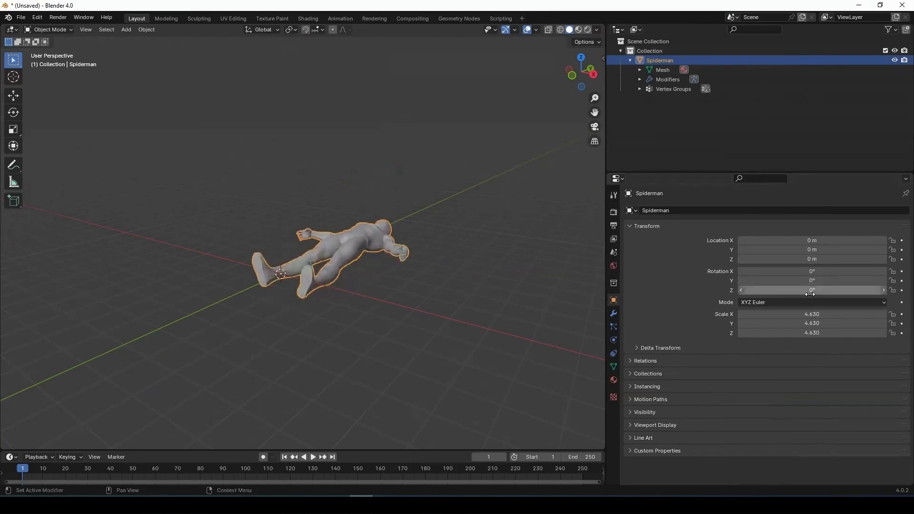
# Step: Stand the Spiderman figure upright by setting its X rotation to 90°
pyautogui.moveTo(810, 272); pyautogui.dragTo(866, 272)
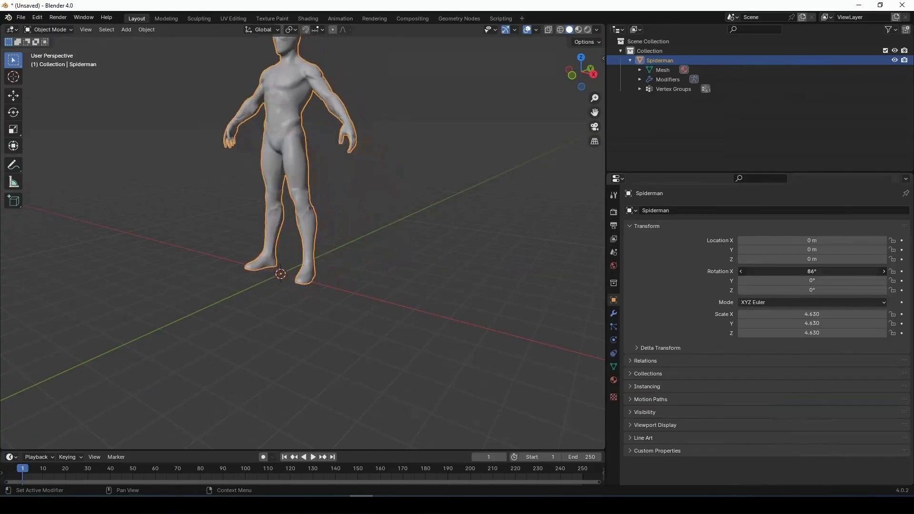
pyautogui.click(812, 273)
pyautogui.write('90')
pyautogui.press('Return')
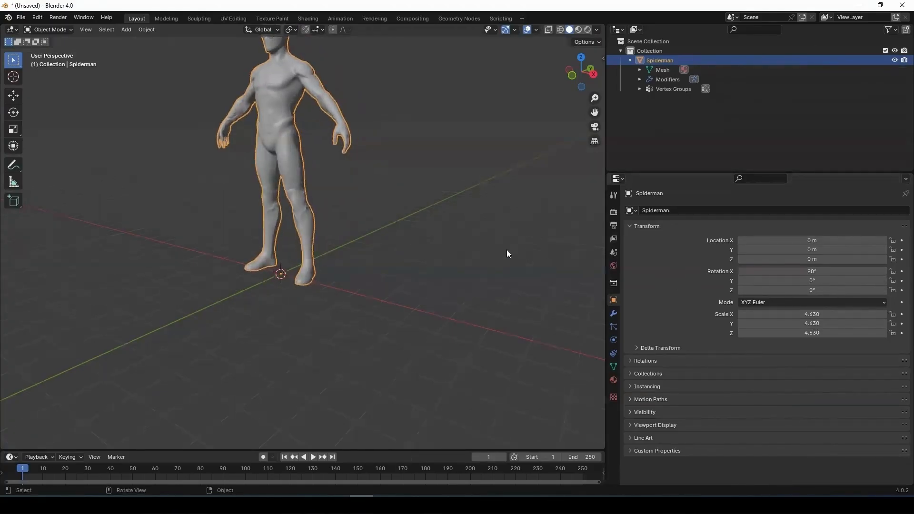
# Step: Apply all transforms of the Spiderman object to deltas
pyautogui.moveTo(595, 112); pyautogui.dragTo(602, 60)
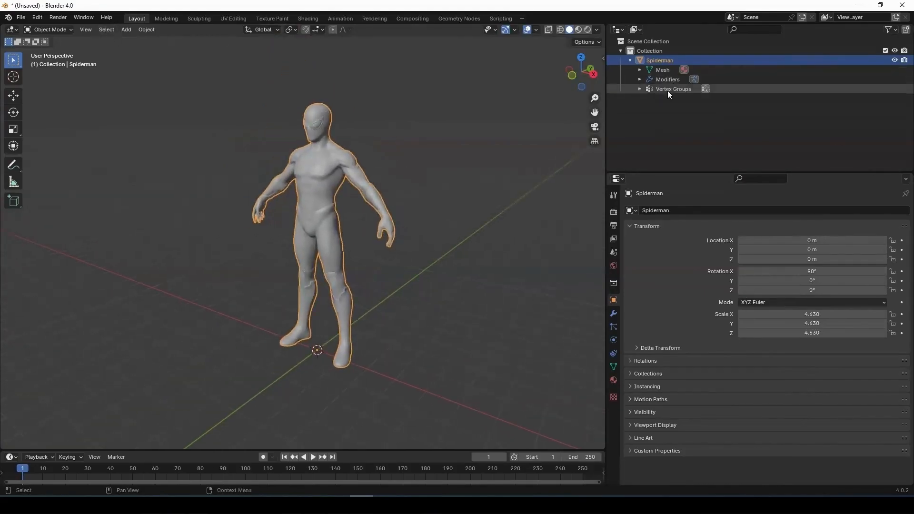
pyautogui.click(101, 30)
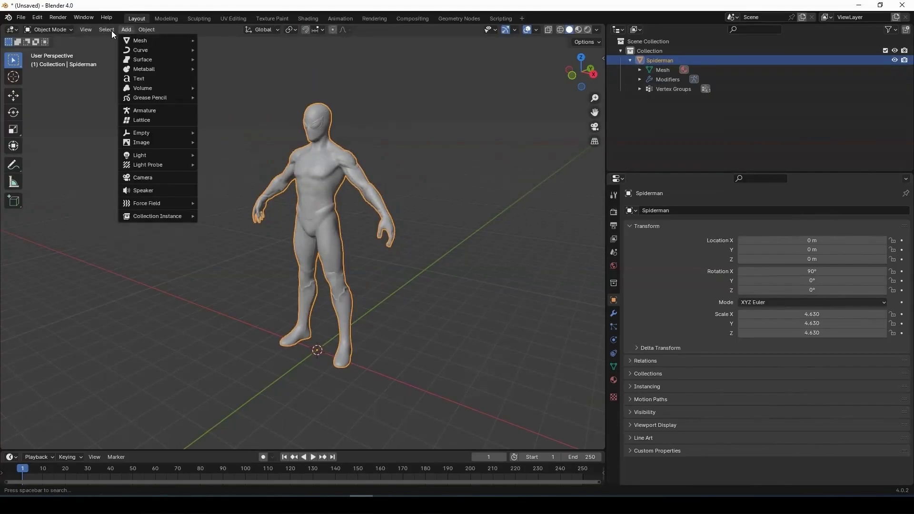
pyautogui.moveTo(146, 30)
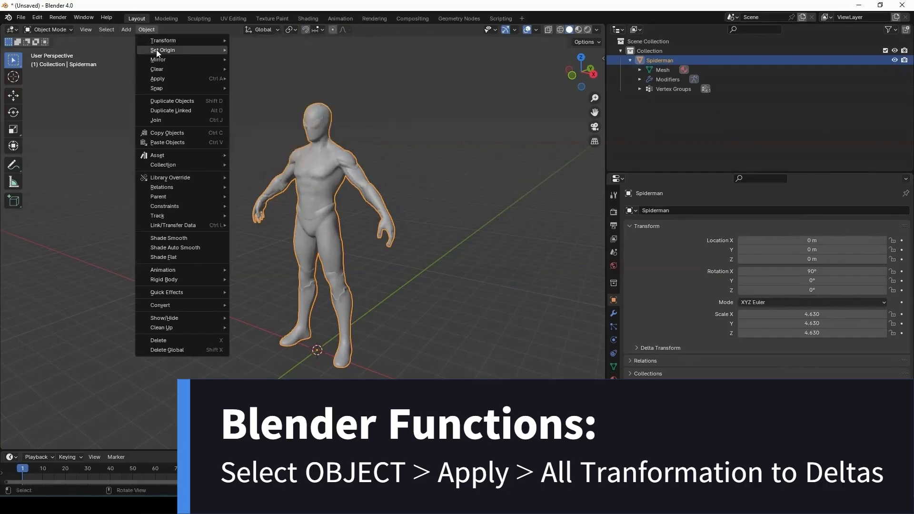
pyautogui.moveTo(163, 78)
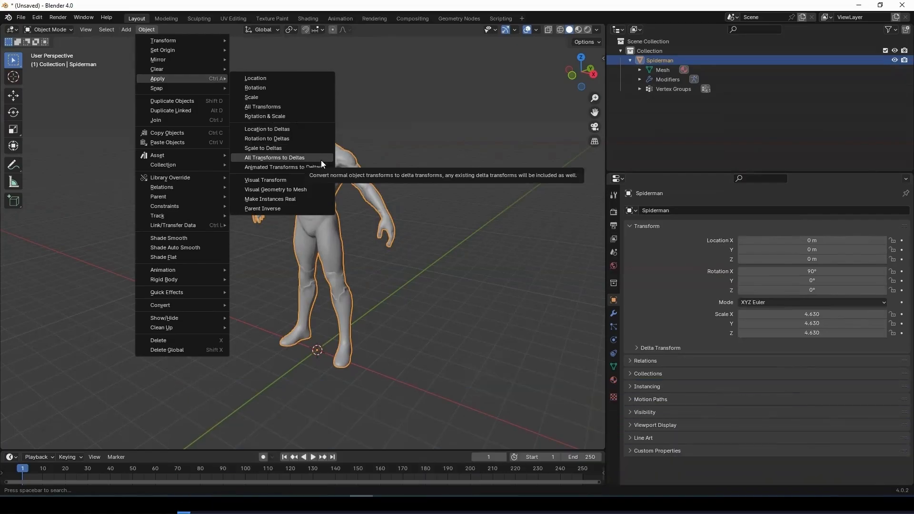
pyautogui.click(315, 157)
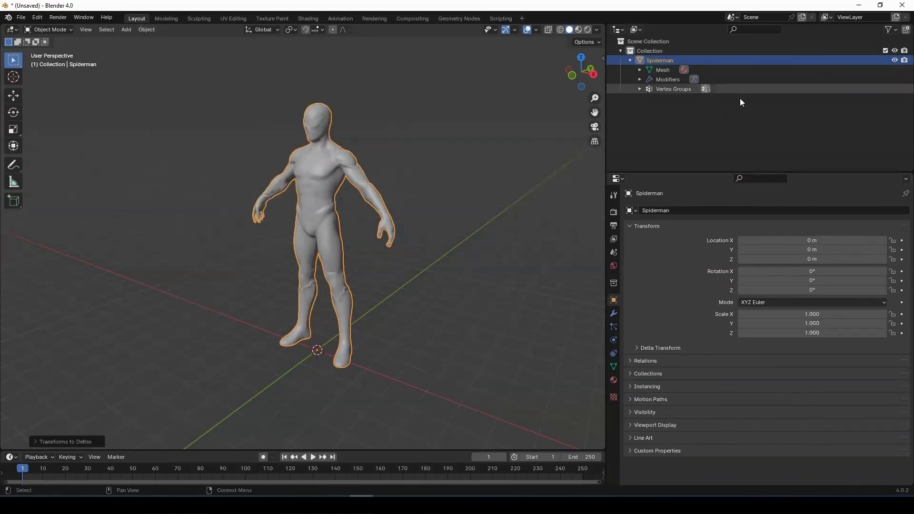
pyautogui.moveTo(598, 77)
pyautogui.mouseDown()
pyautogui.moveTo(514, 81)
pyautogui.moveTo(652, 76)
pyautogui.moveTo(583, 78)
pyautogui.moveTo(539, 68)
pyautogui.moveTo(585, 80)
pyautogui.mouseUp()
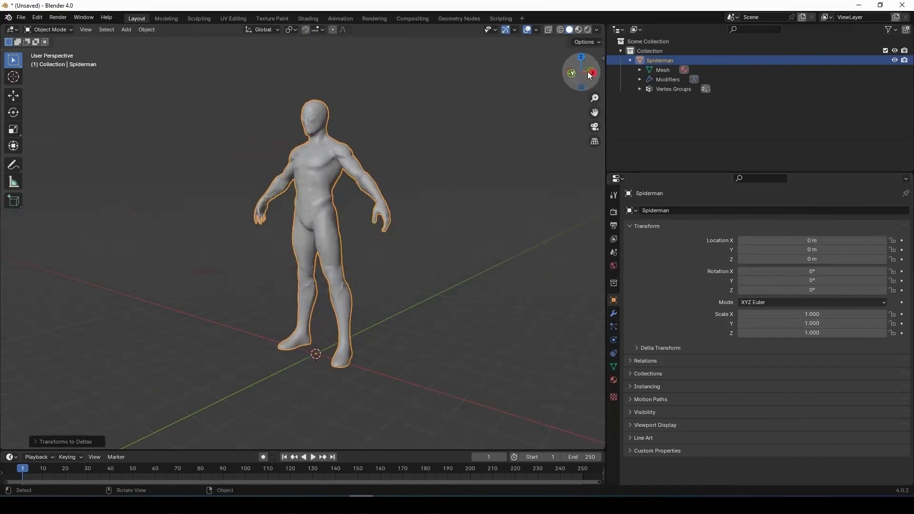
pyautogui.moveTo(589, 76); pyautogui.dragTo(265, 381)
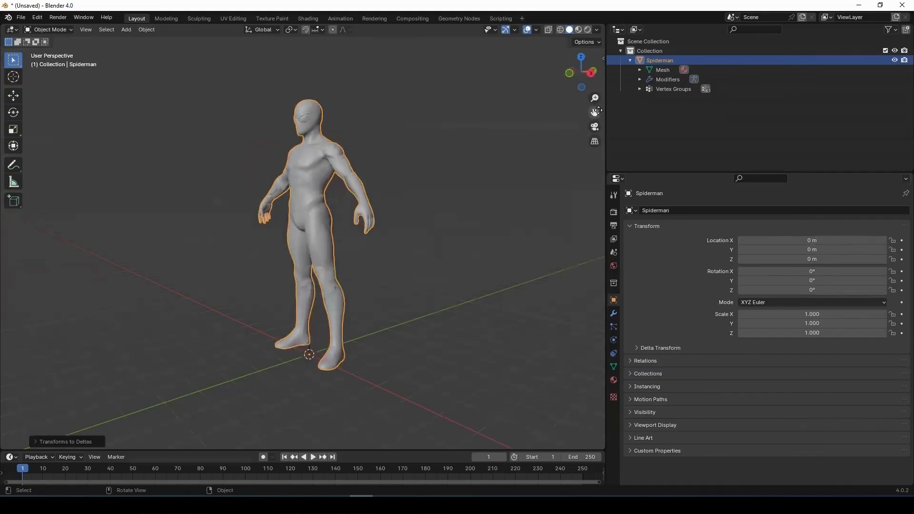
pyautogui.moveTo(597, 112); pyautogui.dragTo(516, 137)
pyautogui.scroll(-2, 446, 174)
pyautogui.scroll(1, 445, 173)
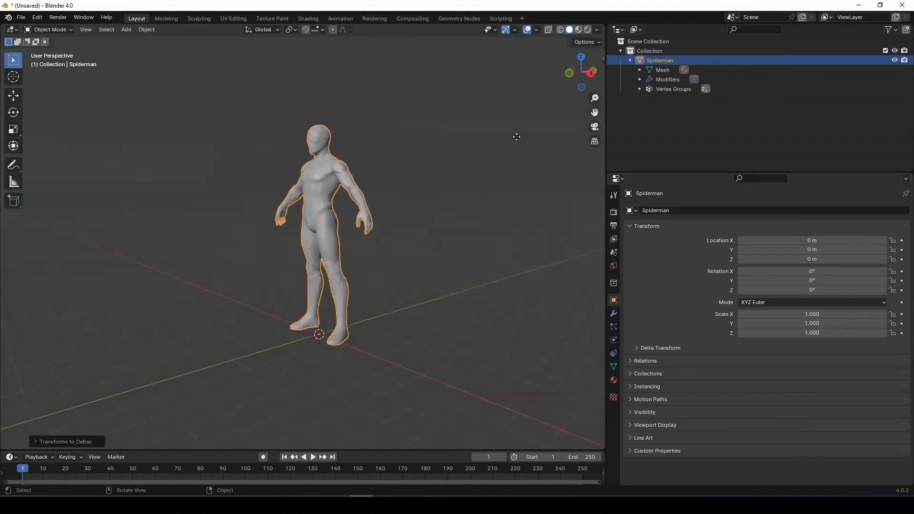
# Step: Save the scene as a new version named Spiderman tutorial walk_2024_01.blend in the Blender Assets_2024 folder
pyautogui.click(21, 17)
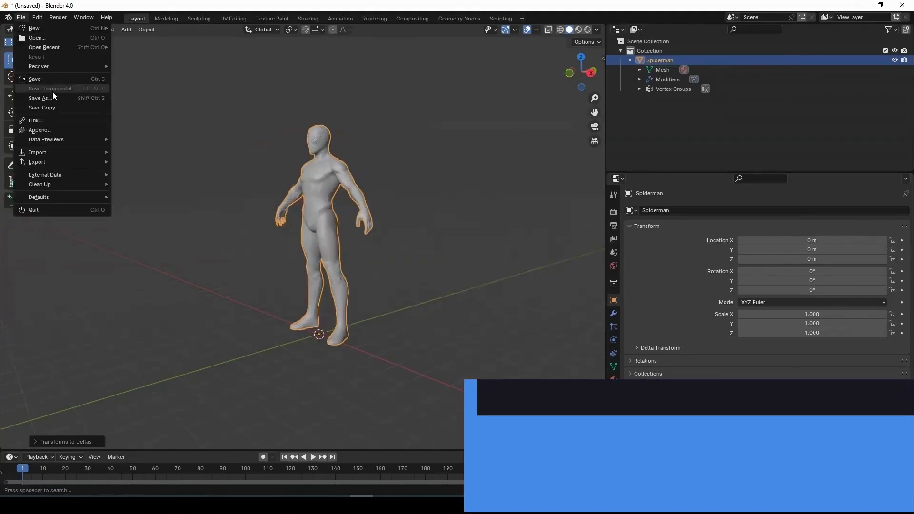
pyautogui.click(57, 98)
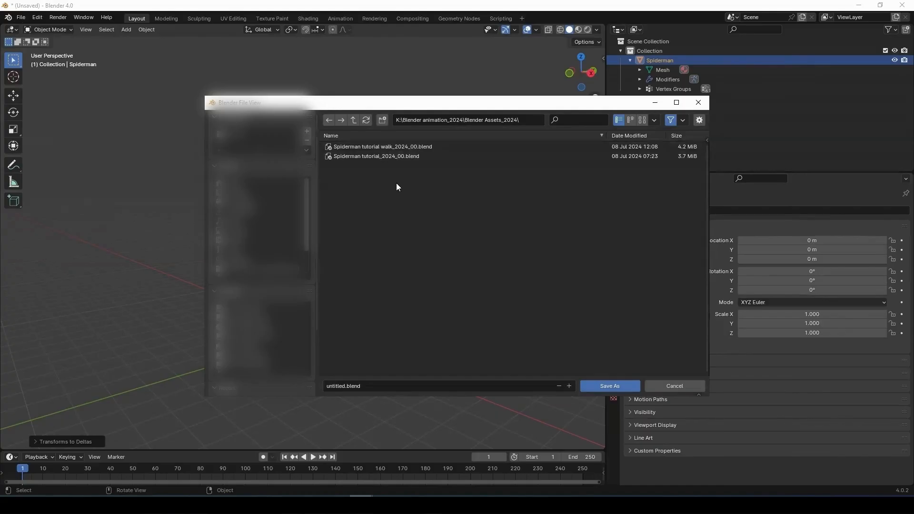
pyautogui.click(368, 147)
pyautogui.click(411, 387)
pyautogui.click(410, 387)
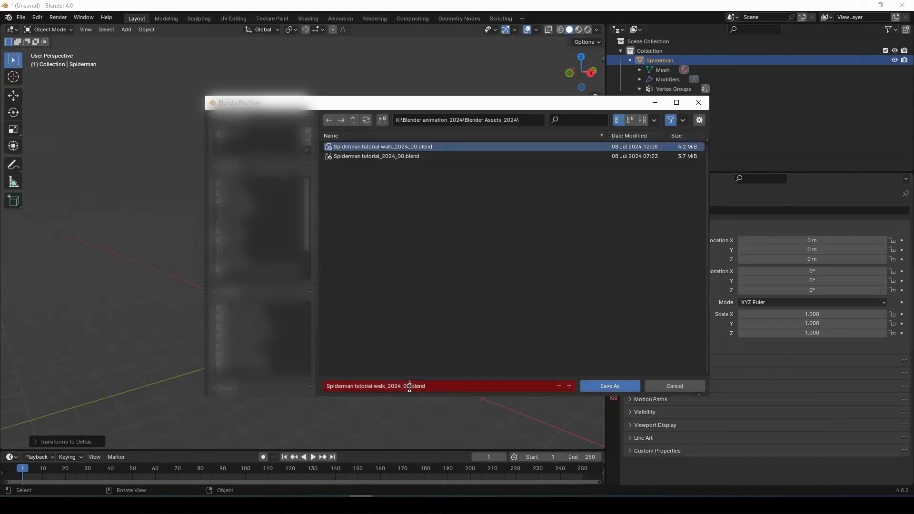
pyautogui.press('BackSpace')
pyautogui.write('1')
pyautogui.click(611, 386)
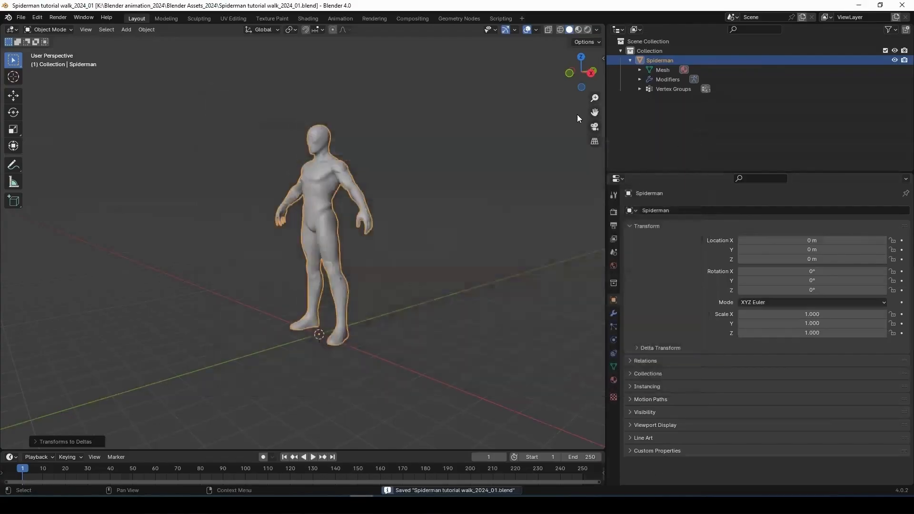
# Step: Export the scene in FBX format as Spiderman_exmapletut_2024_2.fbx to the Blender Assets_2024 folder
pyautogui.moveTo(582, 73); pyautogui.dragTo(559, 76)
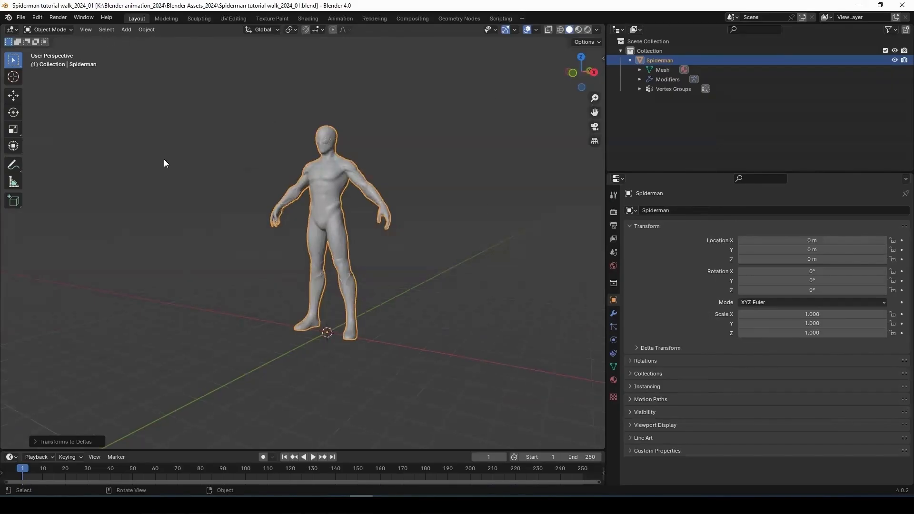
pyautogui.moveTo(591, 75)
pyautogui.mouseDown()
pyautogui.moveTo(552, 76)
pyautogui.moveTo(582, 75)
pyautogui.mouseUp()
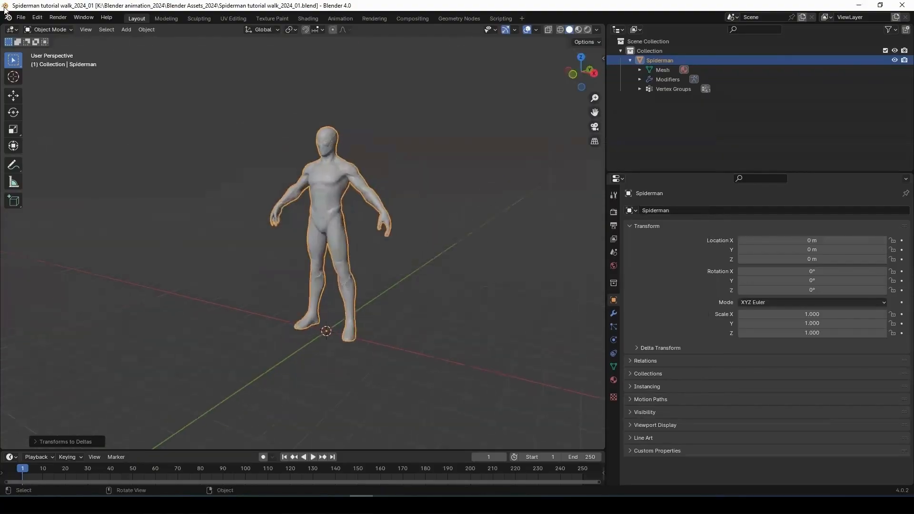
pyautogui.click(21, 17)
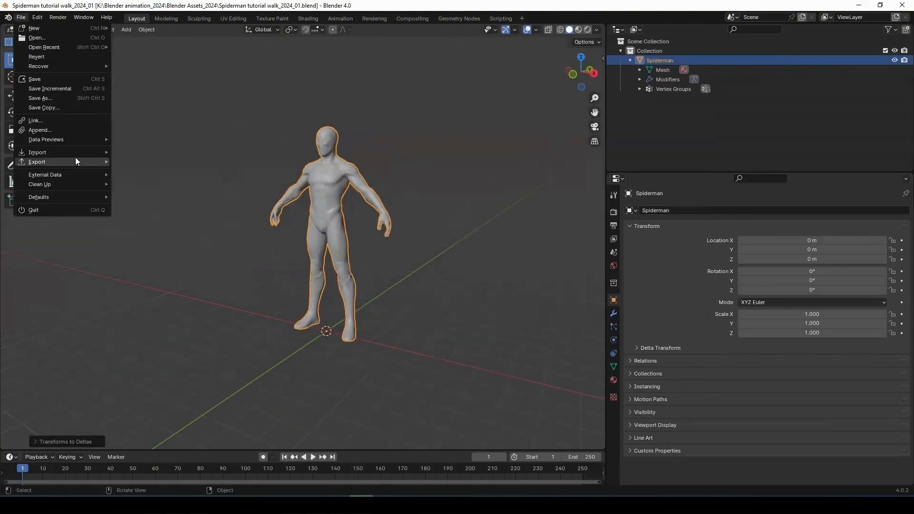
pyautogui.moveTo(84, 162)
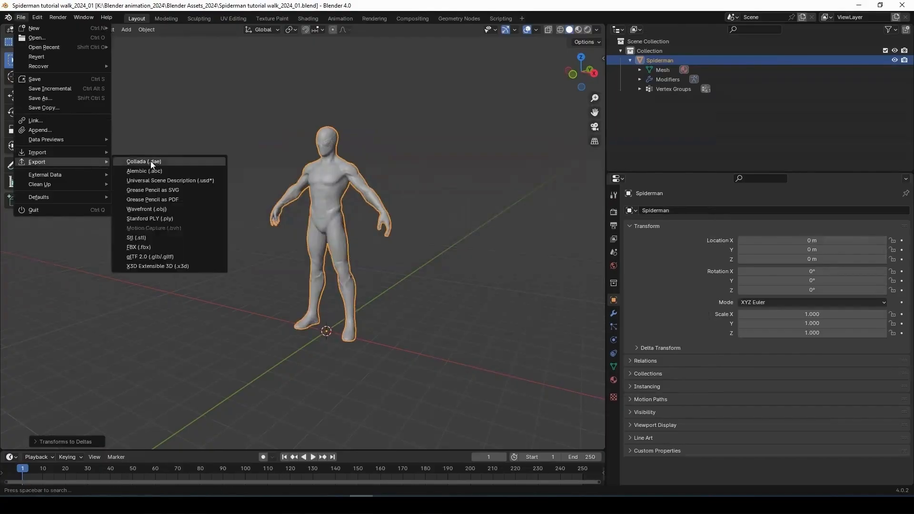
pyautogui.click(159, 244)
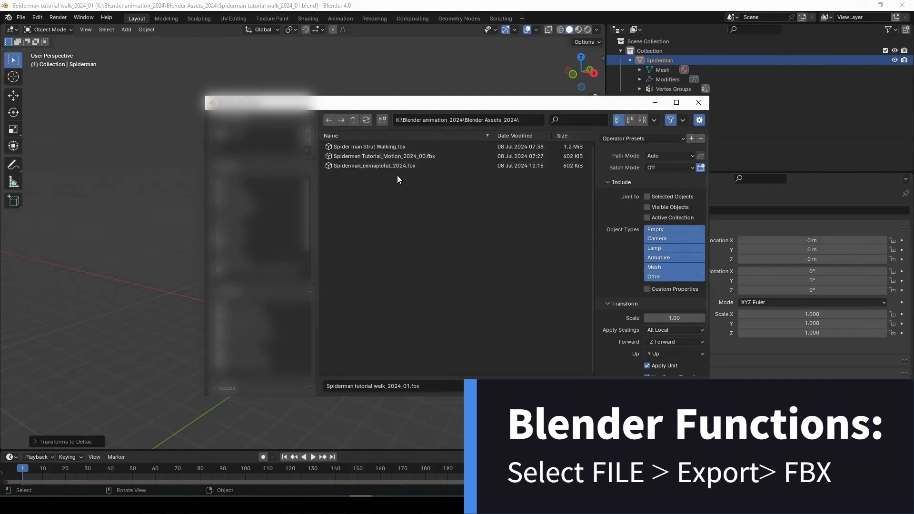
pyautogui.click(390, 166)
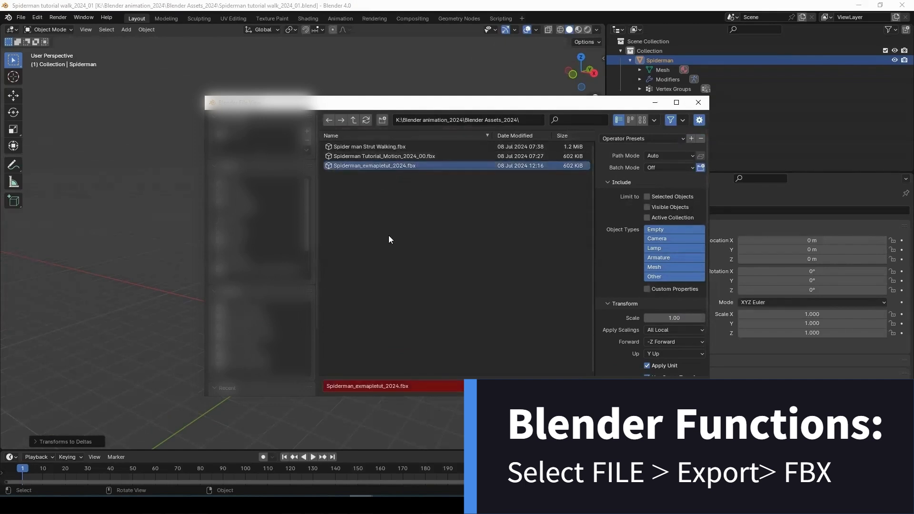
pyautogui.click(399, 387)
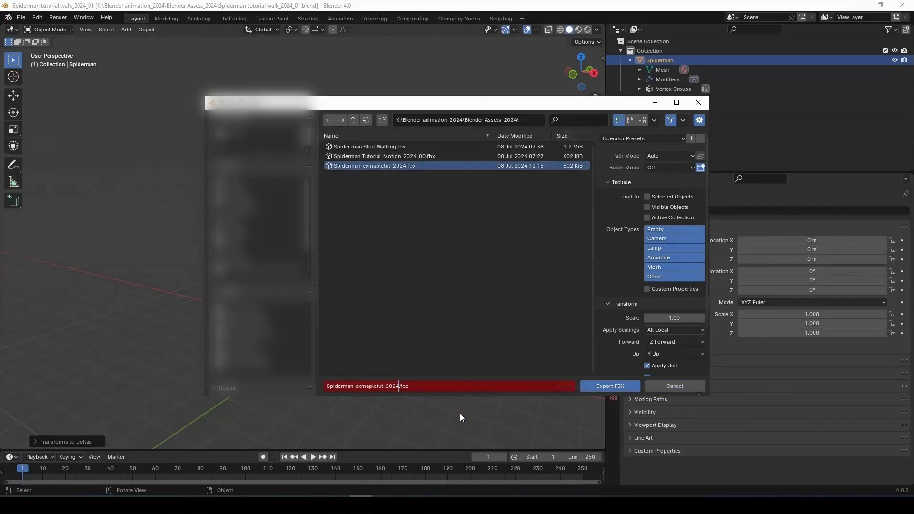
pyautogui.write('_2')
pyautogui.click(421, 388)
pyautogui.press('BackSpace')
pyautogui.press('BackSpace')
pyautogui.press('BackSpace')
pyautogui.press('BackSpace')
pyautogui.press('BackSpace')
pyautogui.write('2')
pyautogui.click(606, 387)
pyautogui.click(606, 387)
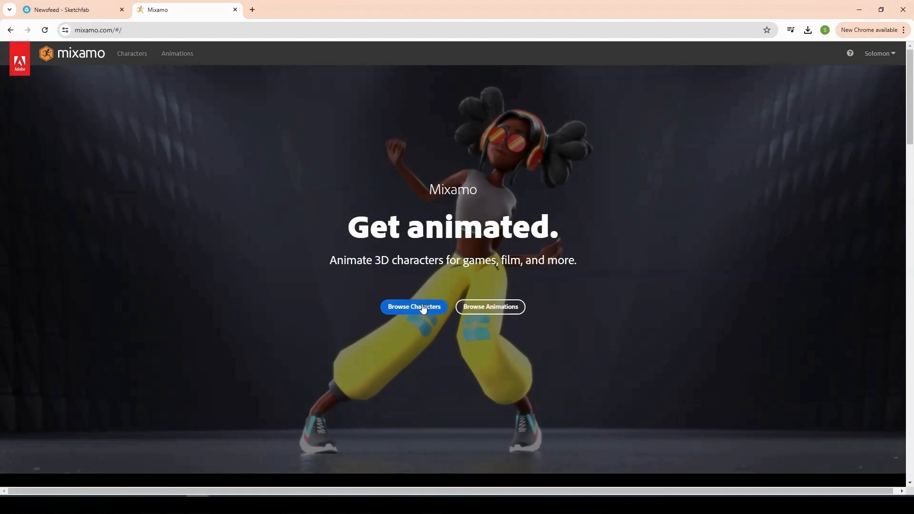
# Step: Switch to Mixamo, browse its animations and upload Spiderman_exmapletut_2024_2 from the Blender Assets_2024 folder as a new character
pyautogui.click(495, 312)
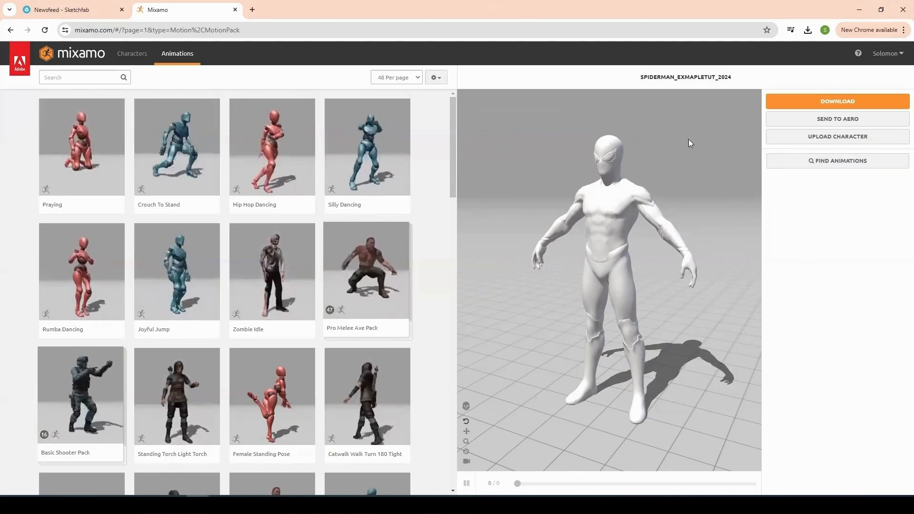
pyautogui.click(823, 140)
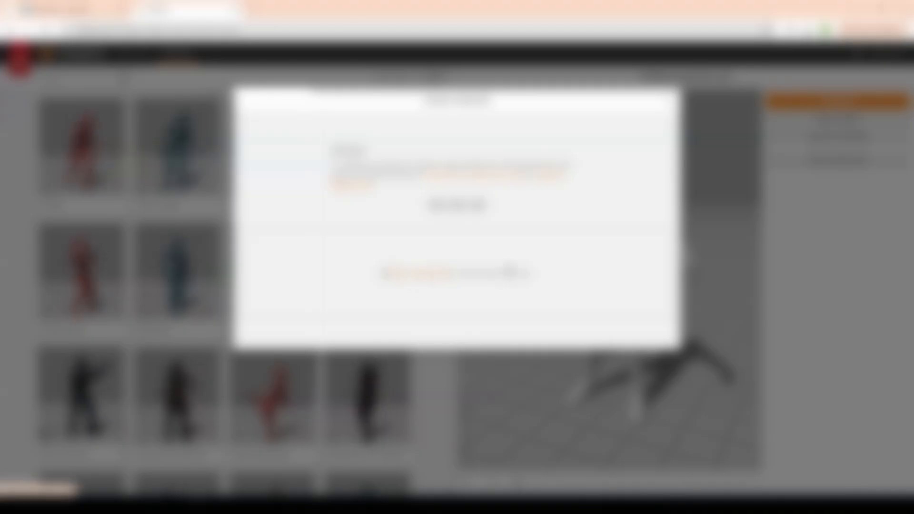
pyautogui.click(430, 277)
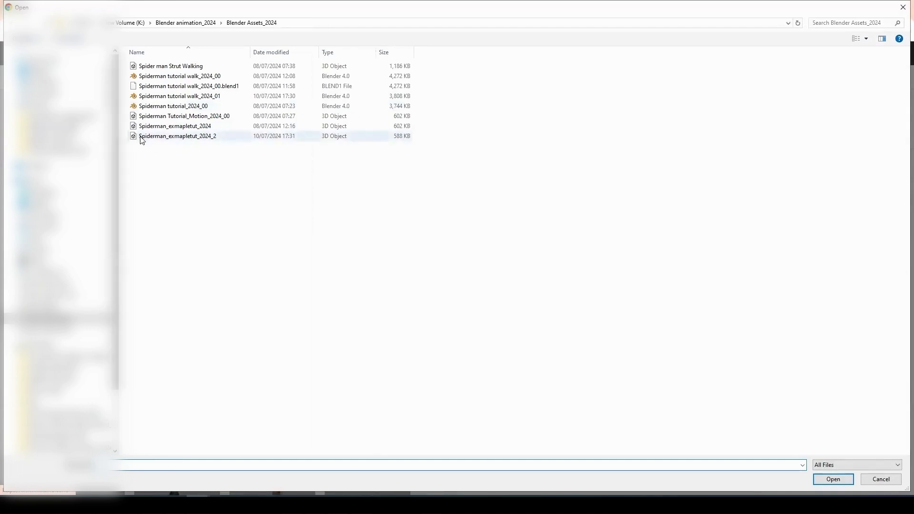
pyautogui.click(210, 138)
pyautogui.click(833, 479)
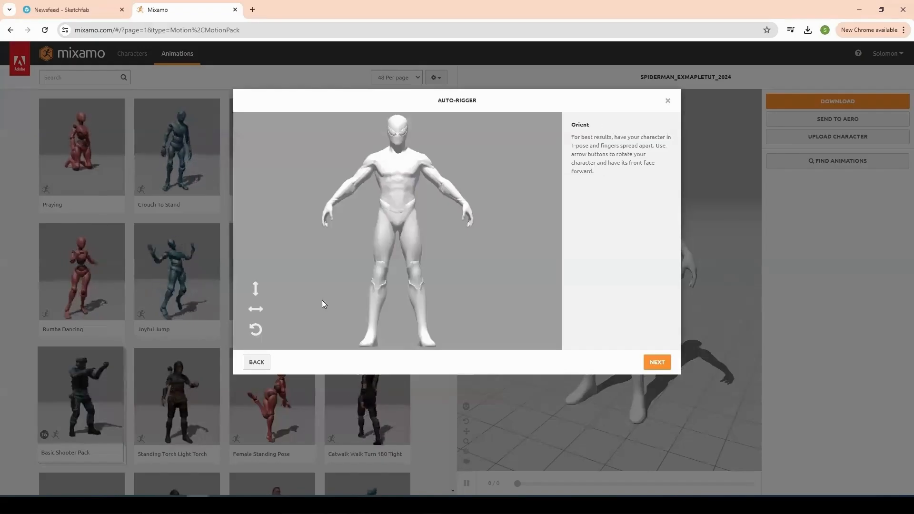
# Step: Rotate the uploaded character a full turn about the Y axis in the auto-rigger, ending with its face forward
pyautogui.click(260, 311)
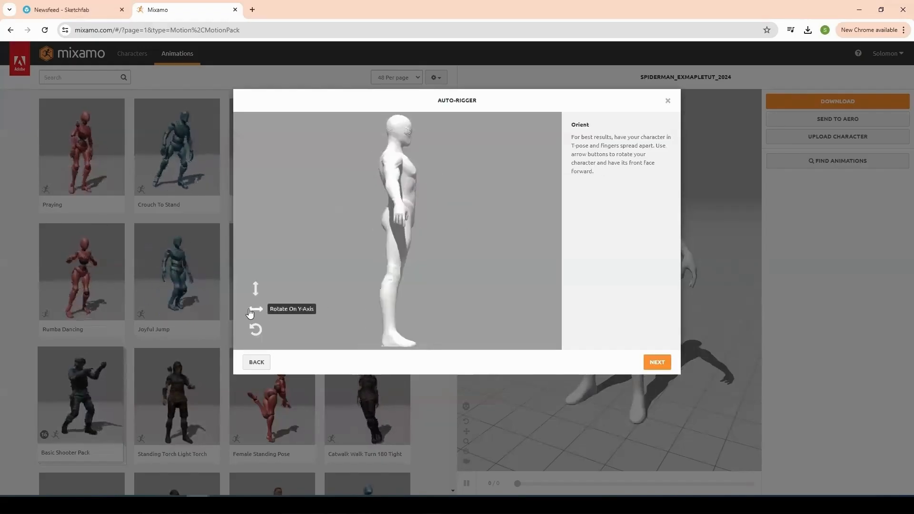
pyautogui.click(252, 310)
pyautogui.click(252, 311)
pyautogui.click(257, 311)
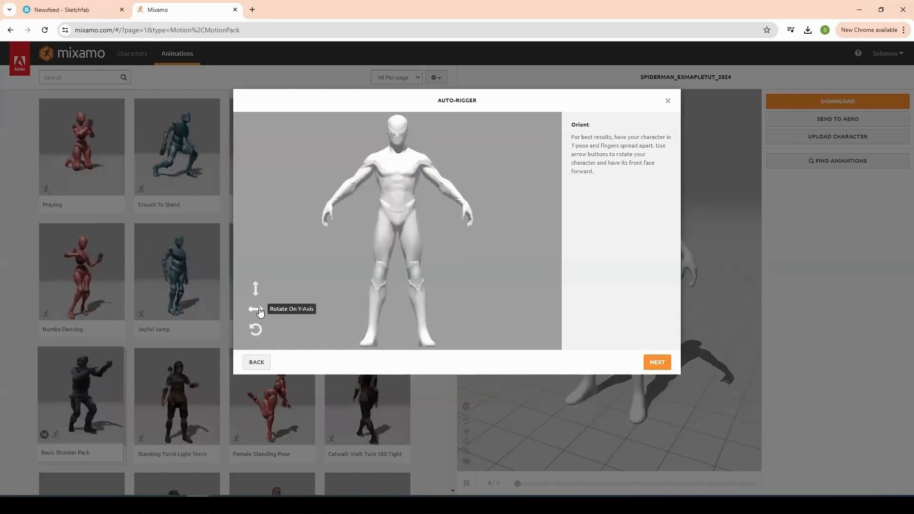
# Step: Turn the character fully around on the Y axis and on the X axis, returning it to an upright, forward-facing orientation
pyautogui.click(260, 311)
pyautogui.click(257, 310)
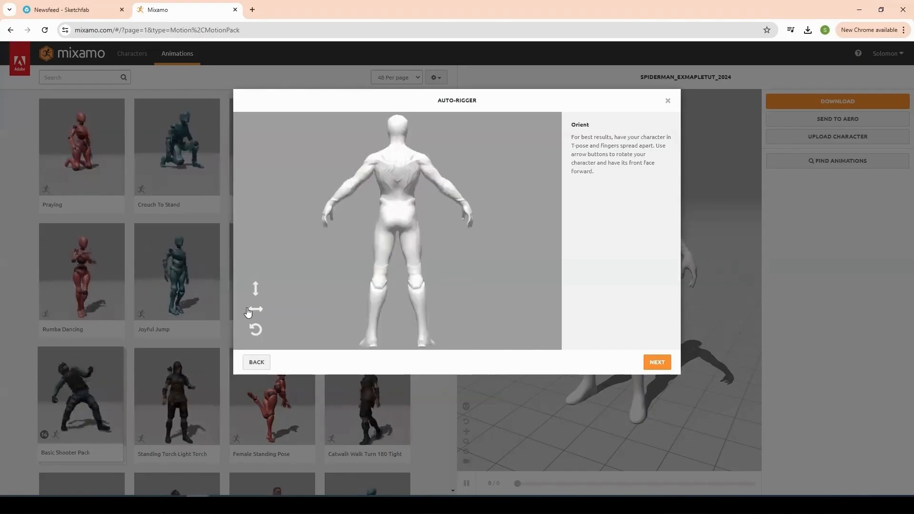
pyautogui.click(255, 310)
pyautogui.click(256, 310)
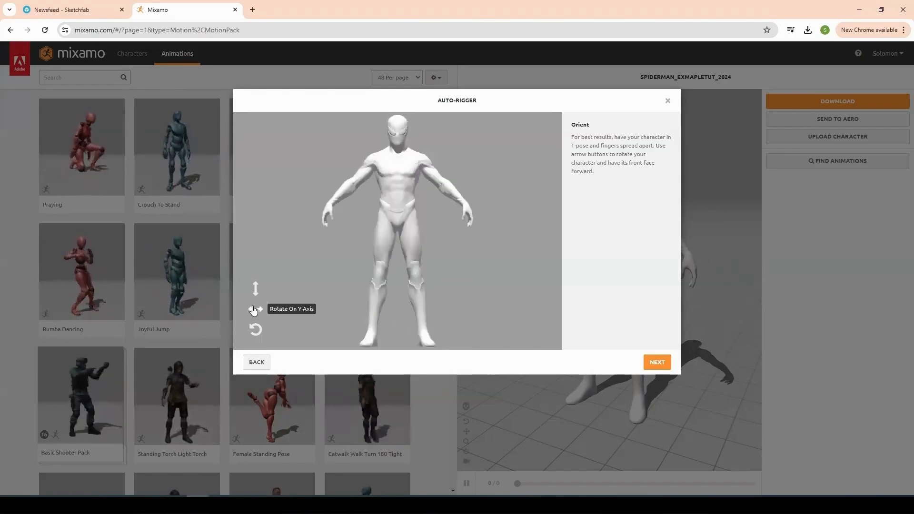
pyautogui.click(256, 288)
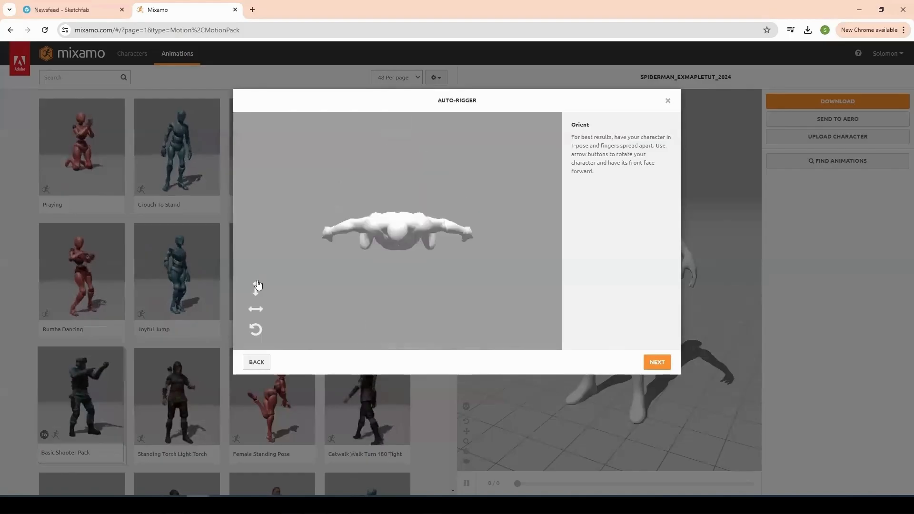
pyautogui.click(256, 295)
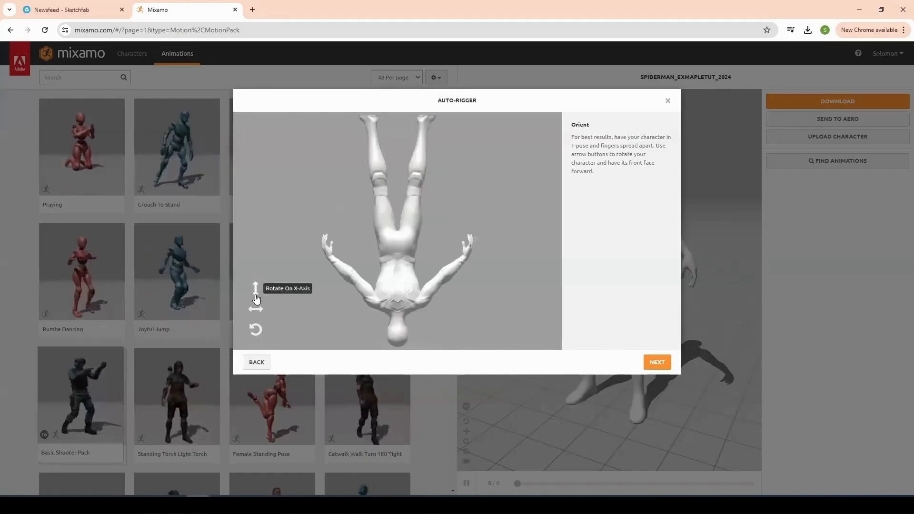
pyautogui.click(256, 297)
pyautogui.click(257, 298)
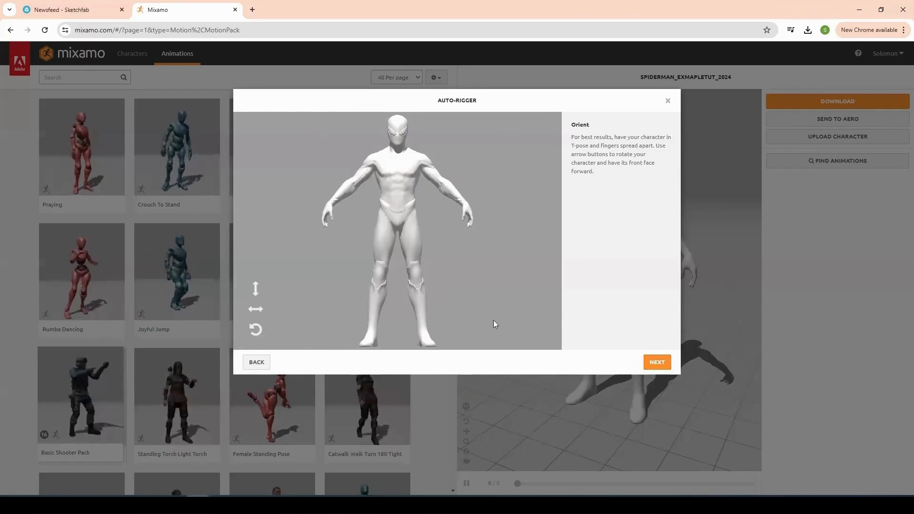
# Step: Accept the orientation and place the chin, wrist, elbow, knee and groin markers on the matching body parts with symmetry enabled
pyautogui.click(658, 364)
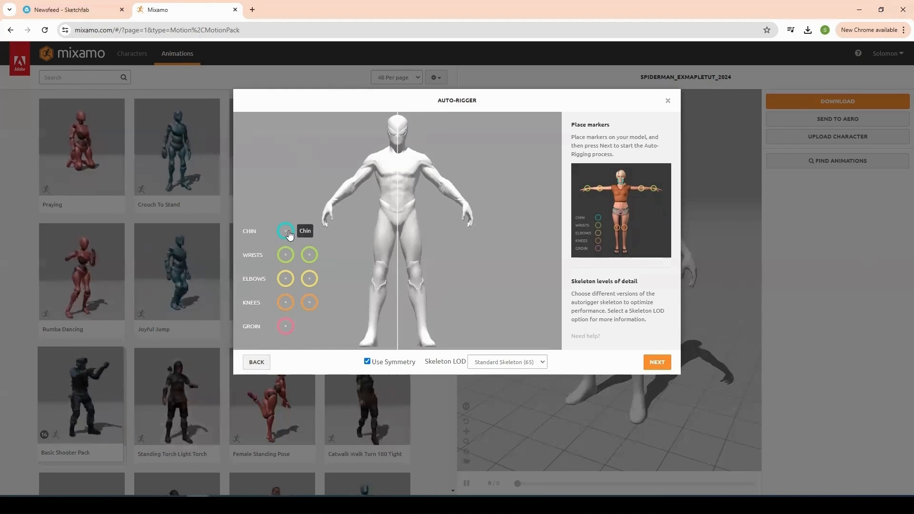
pyautogui.moveTo(286, 232)
pyautogui.mouseDown()
pyautogui.moveTo(390, 177)
pyautogui.moveTo(400, 150)
pyautogui.mouseUp()
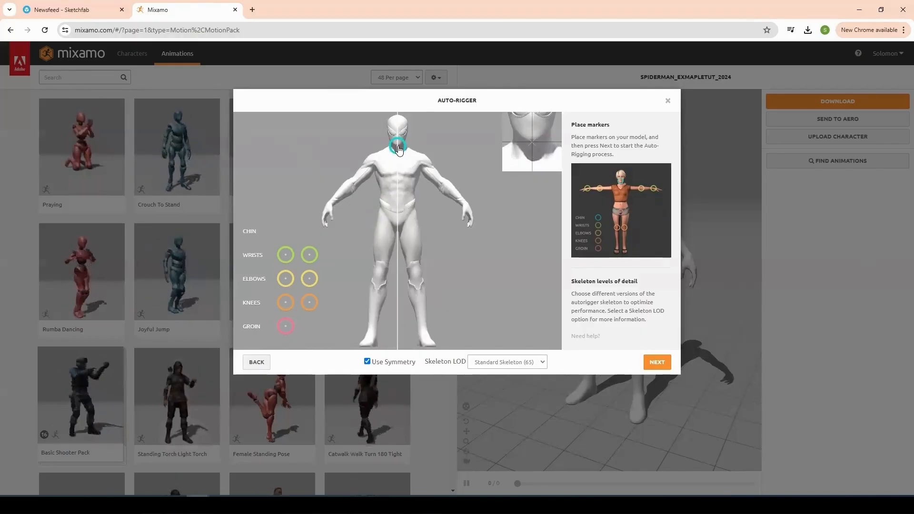
pyautogui.moveTo(400, 150); pyautogui.dragTo(399, 150)
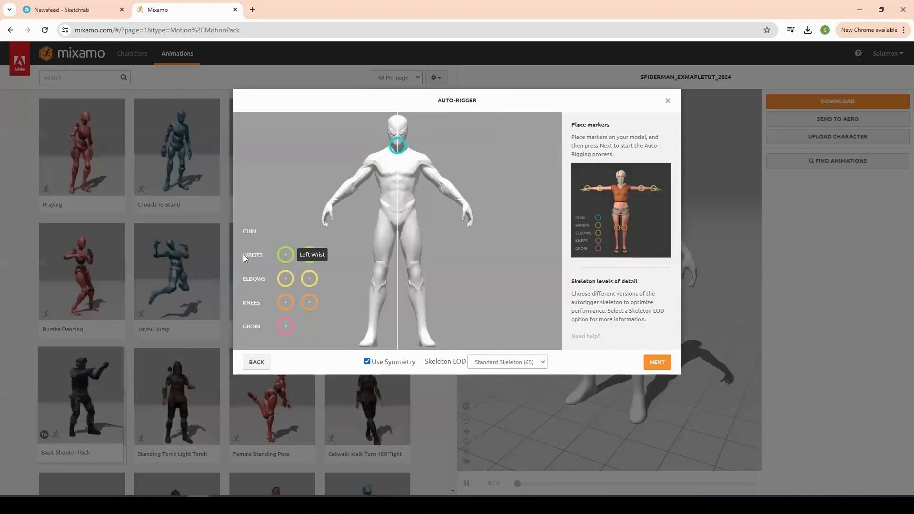
pyautogui.moveTo(288, 256)
pyautogui.mouseDown()
pyautogui.moveTo(326, 230)
pyautogui.moveTo(333, 206)
pyautogui.mouseUp()
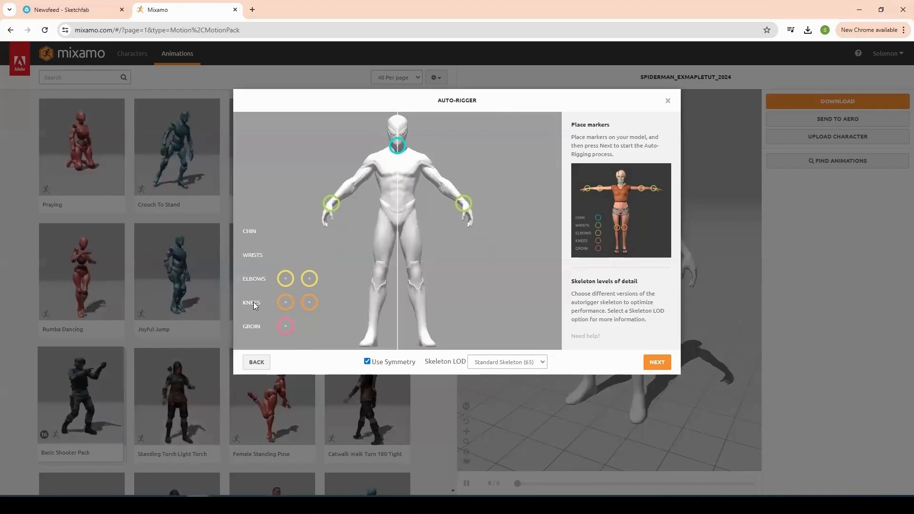
pyautogui.moveTo(286, 279)
pyautogui.mouseDown()
pyautogui.moveTo(381, 207)
pyautogui.moveTo(355, 187)
pyautogui.mouseUp()
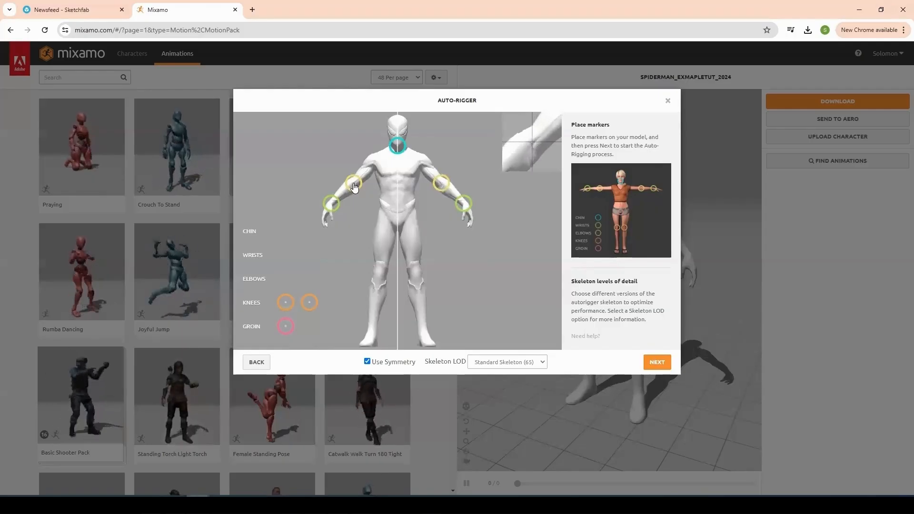
pyautogui.moveTo(354, 187); pyautogui.dragTo(354, 184)
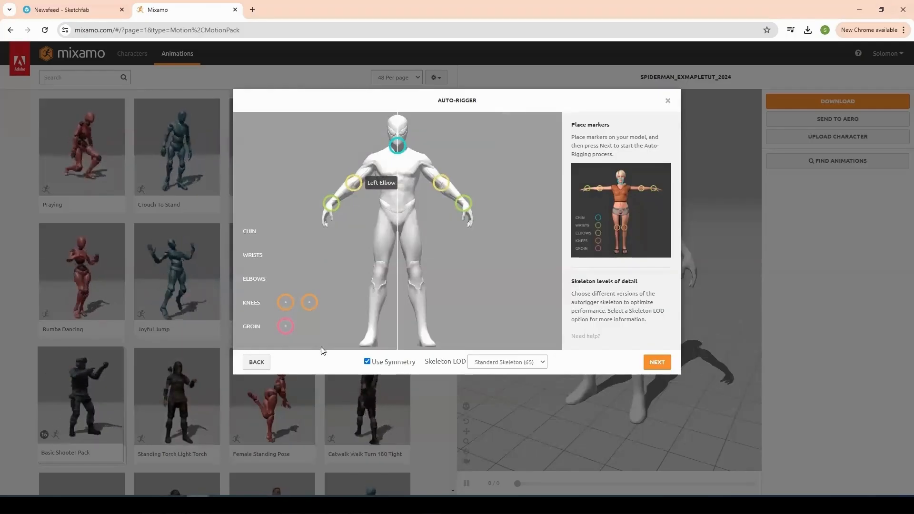
pyautogui.moveTo(288, 305)
pyautogui.mouseDown()
pyautogui.moveTo(381, 291)
pyautogui.moveTo(384, 269)
pyautogui.mouseUp()
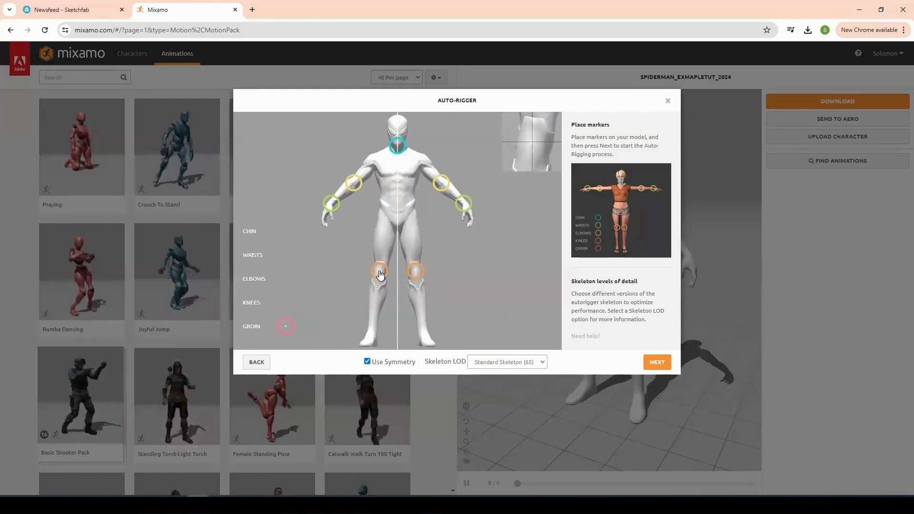
pyautogui.moveTo(285, 331)
pyautogui.mouseDown()
pyautogui.moveTo(418, 264)
pyautogui.moveTo(399, 230)
pyautogui.mouseUp()
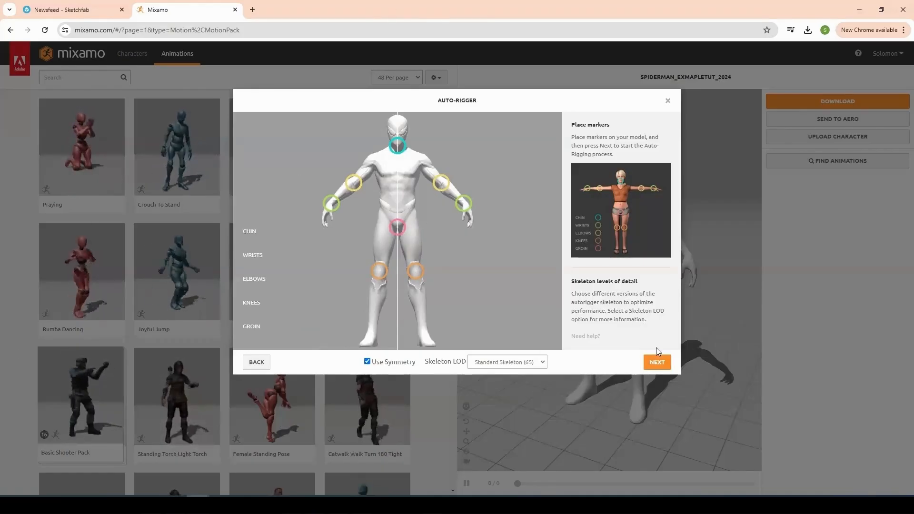
# Step: Auto-rig the character with the Standard Skeleton (65) and accept the result as the new character
pyautogui.click(657, 362)
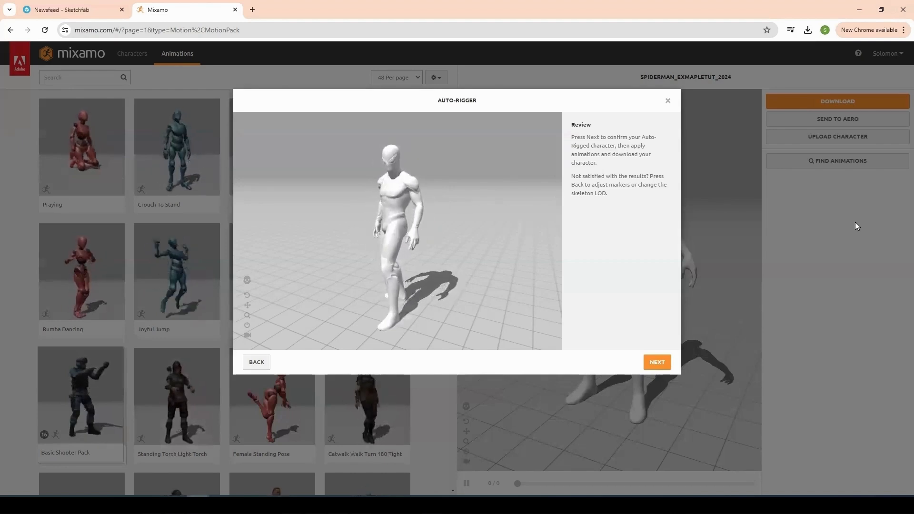
pyautogui.click(657, 362)
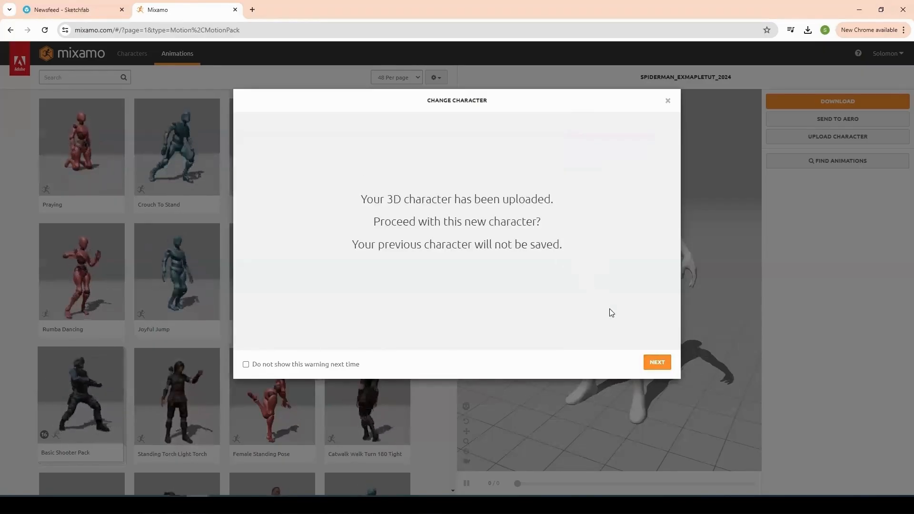
pyautogui.click(660, 365)
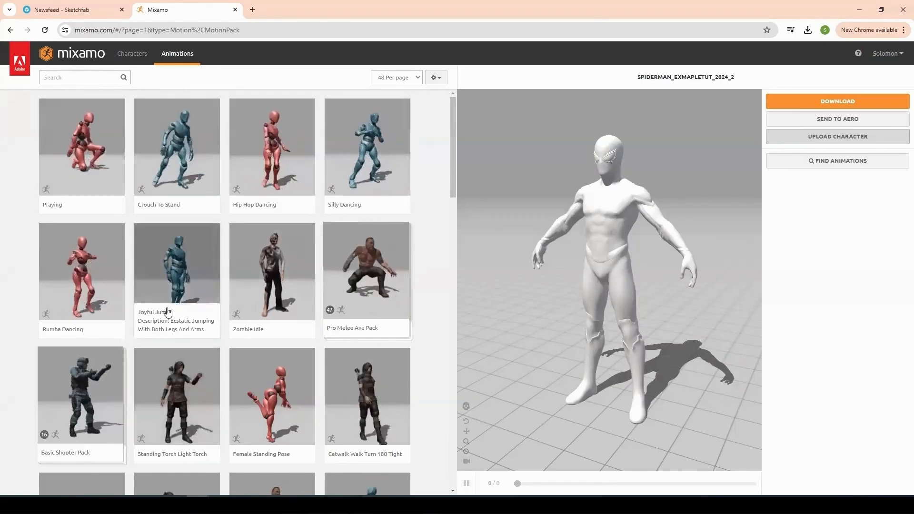
# Step: Try the Shoved Reaction With Spin, Female Dynamic Pose and Capoeira animations on the rigged character
pyautogui.scroll(-3, 330, 176)
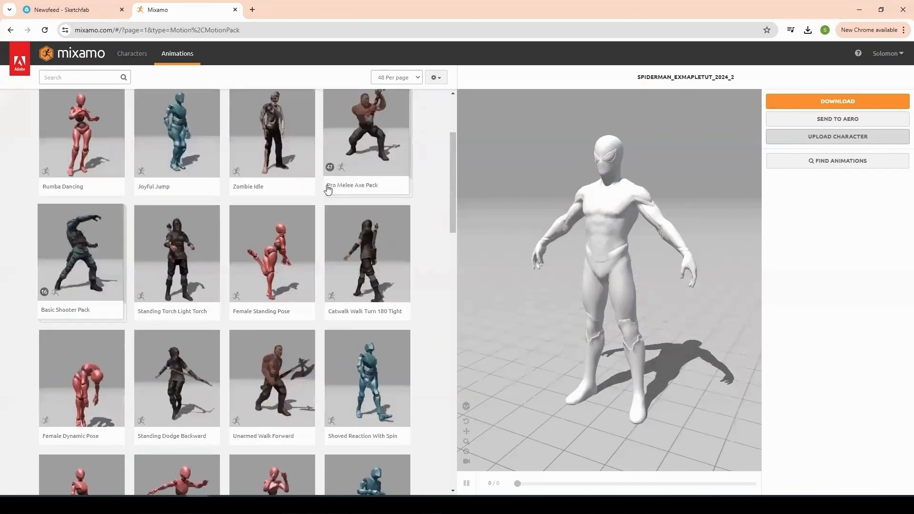
pyautogui.click(376, 383)
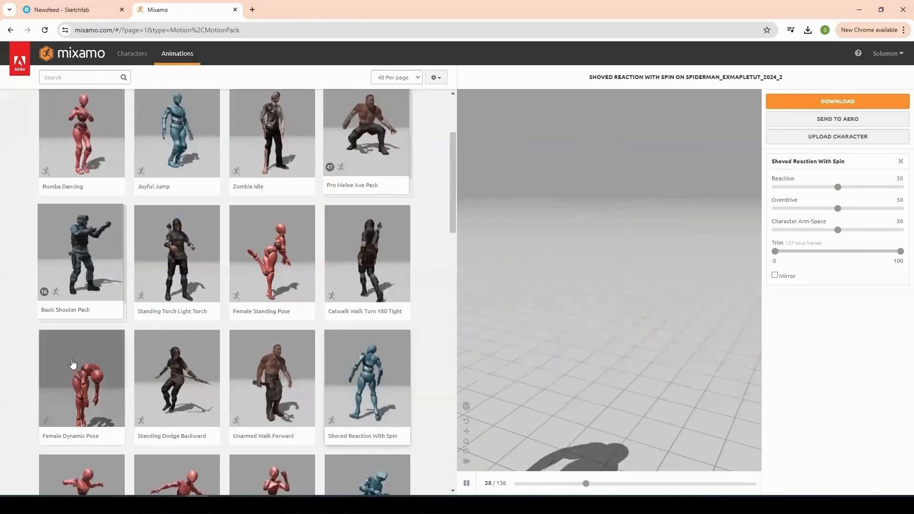
pyautogui.scroll(-2, 88, 329)
pyautogui.scroll(-1, 89, 328)
pyautogui.click(90, 251)
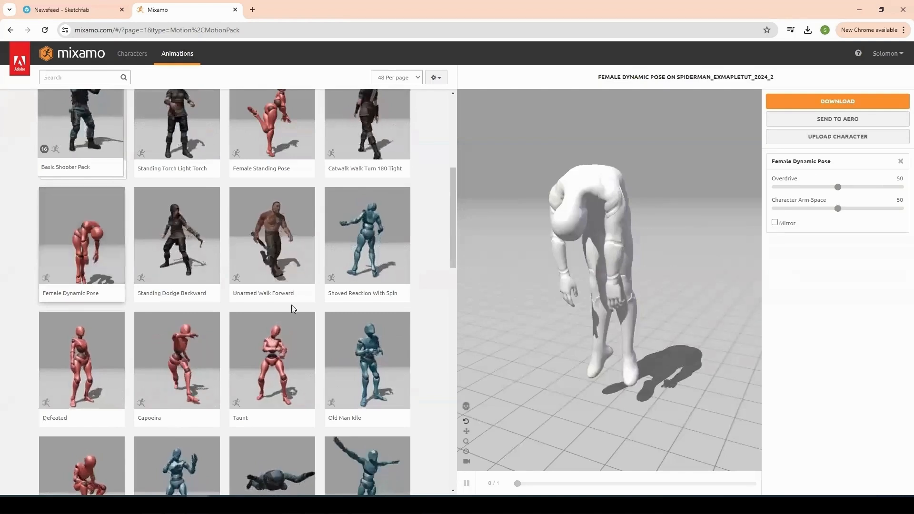
pyautogui.click(181, 364)
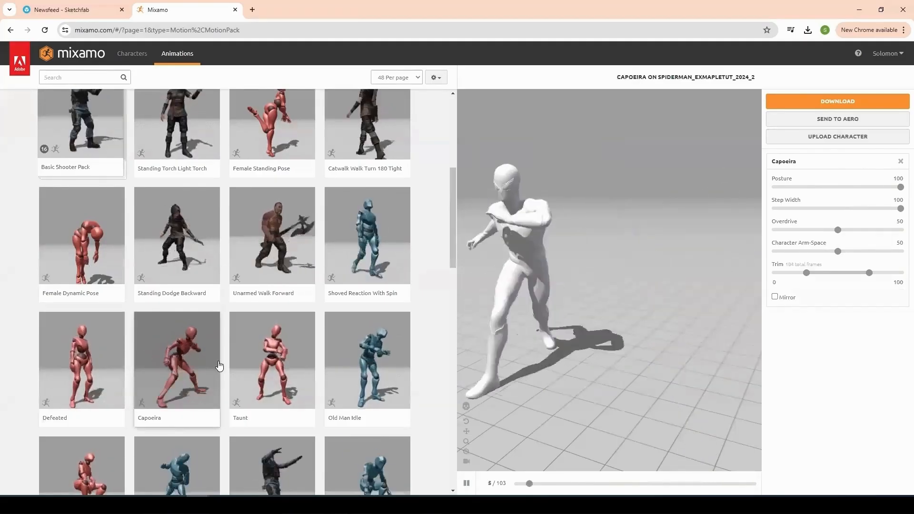
# Step: Apply the Walk Strafe Left animation to the rigged character and inspect its motion
pyautogui.scroll(-1, 285, 341)
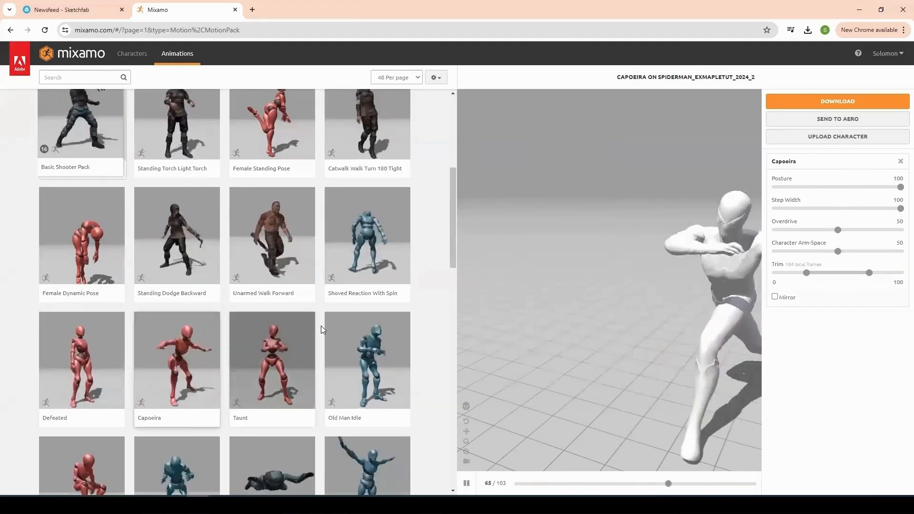
pyautogui.scroll(-1, 322, 329)
pyautogui.scroll(-3, 322, 329)
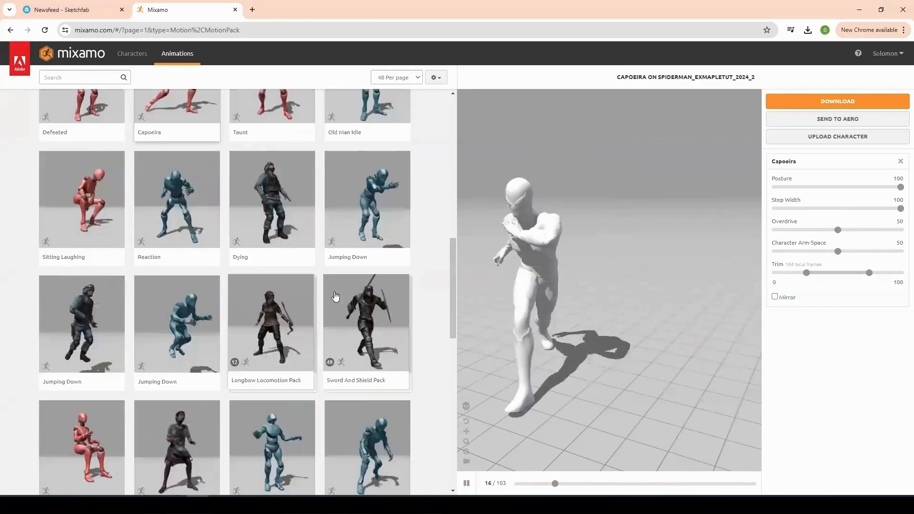
pyautogui.scroll(-2, 286, 376)
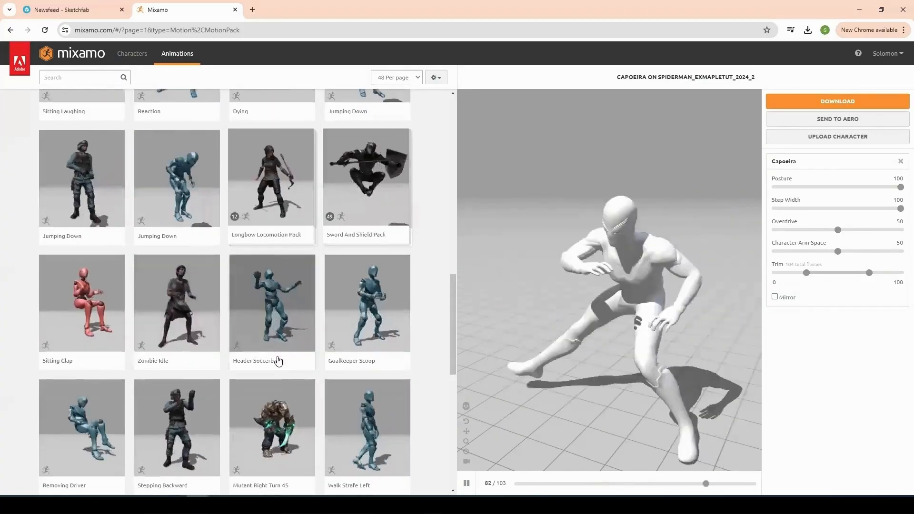
pyautogui.scroll(-3, 275, 359)
pyautogui.scroll(-2, 379, 306)
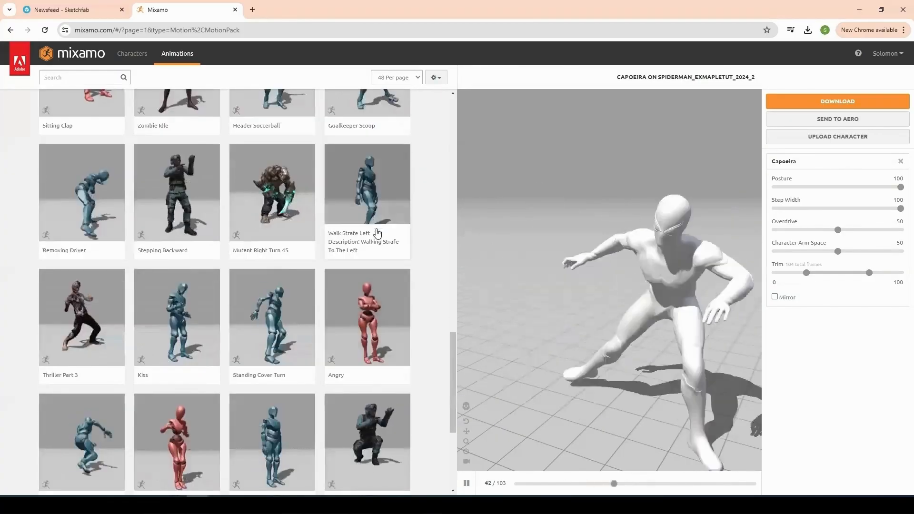
pyautogui.click(372, 241)
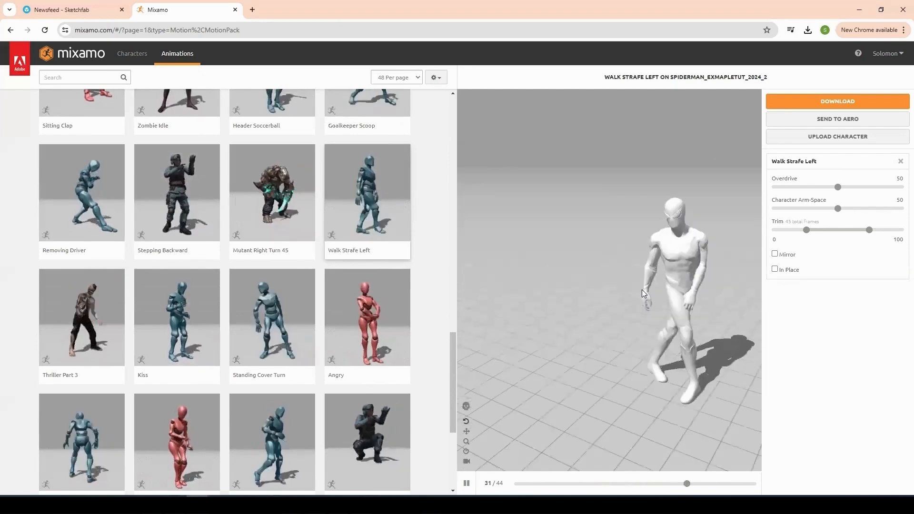
pyautogui.moveTo(670, 252); pyautogui.dragTo(744, 271)
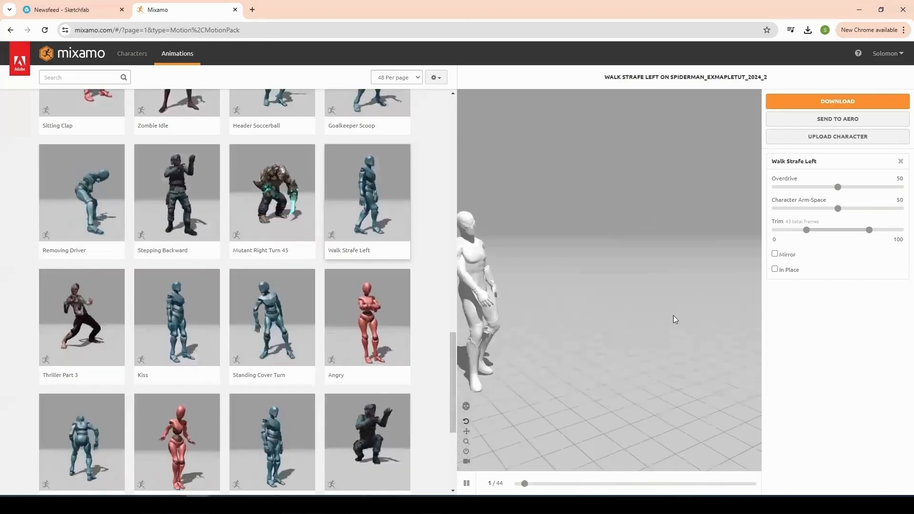
pyautogui.moveTo(670, 282); pyautogui.dragTo(601, 280)
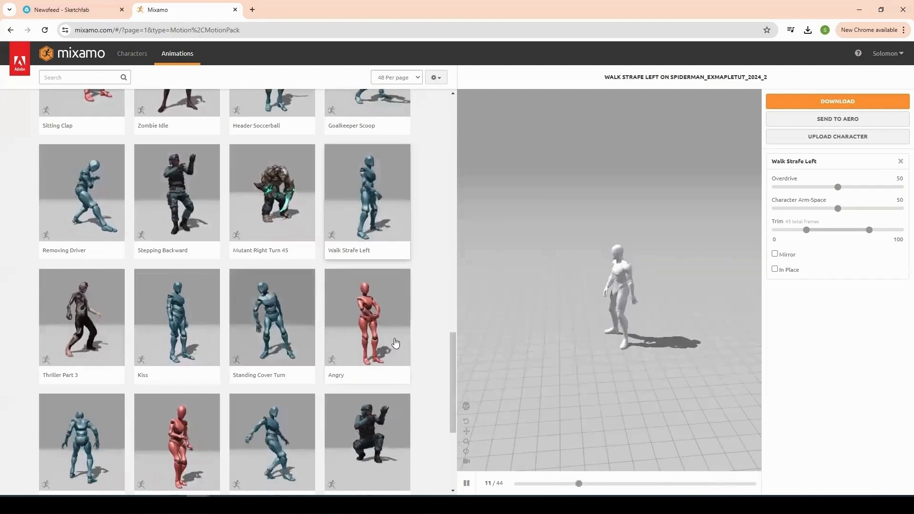
pyautogui.moveTo(520, 198); pyautogui.dragTo(738, 179)
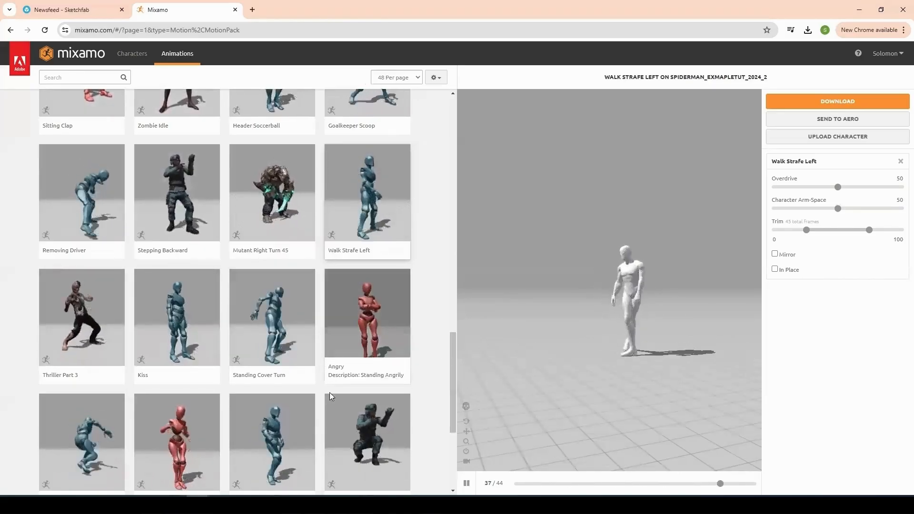
# Step: Search the animation library for "strut"
pyautogui.scroll(-5, 309, 380)
pyautogui.scroll(6, 307, 381)
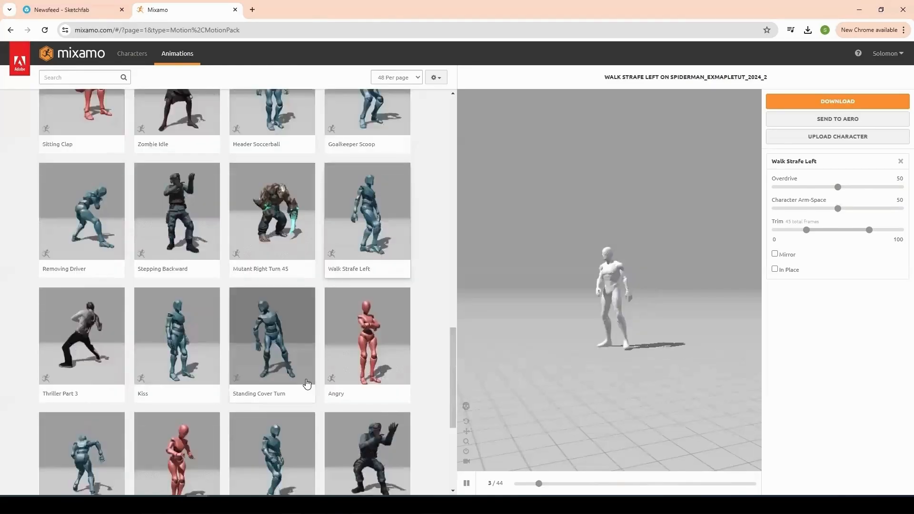
pyautogui.scroll(3, 307, 383)
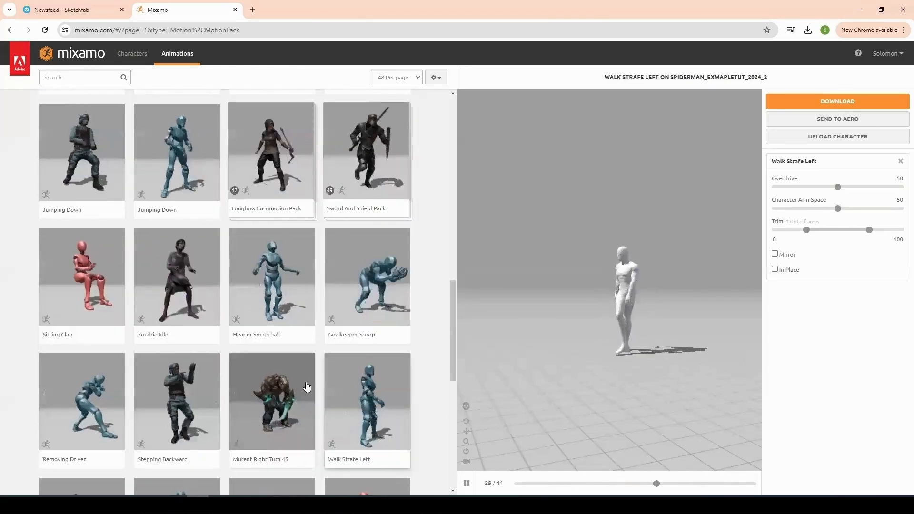
pyautogui.scroll(5, 307, 387)
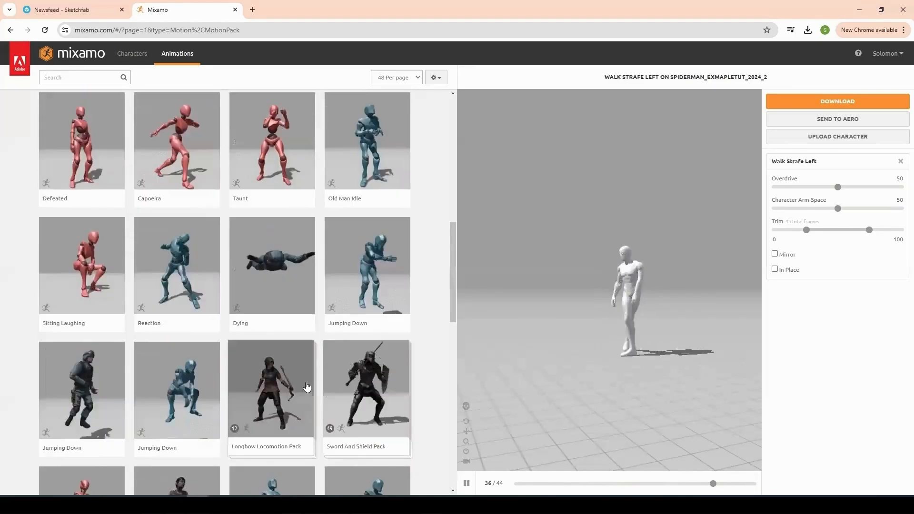
pyautogui.scroll(6, 307, 387)
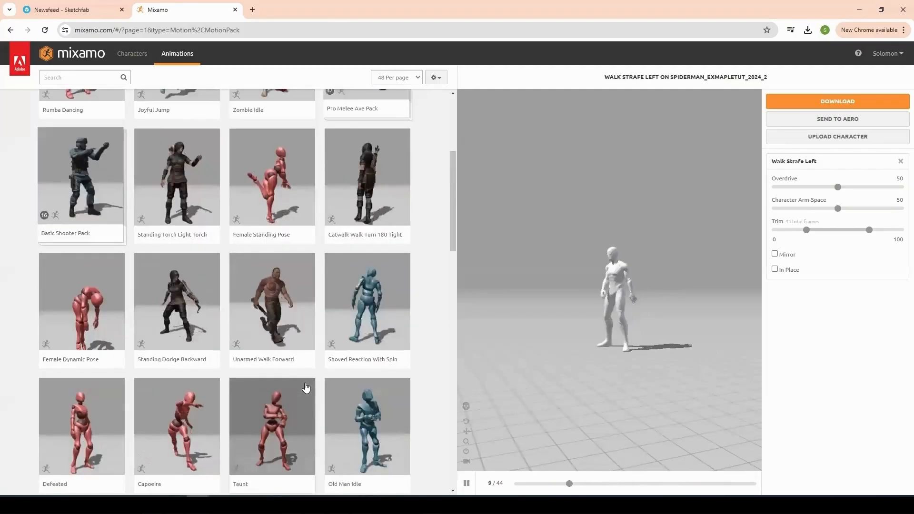
pyautogui.scroll(5, 307, 389)
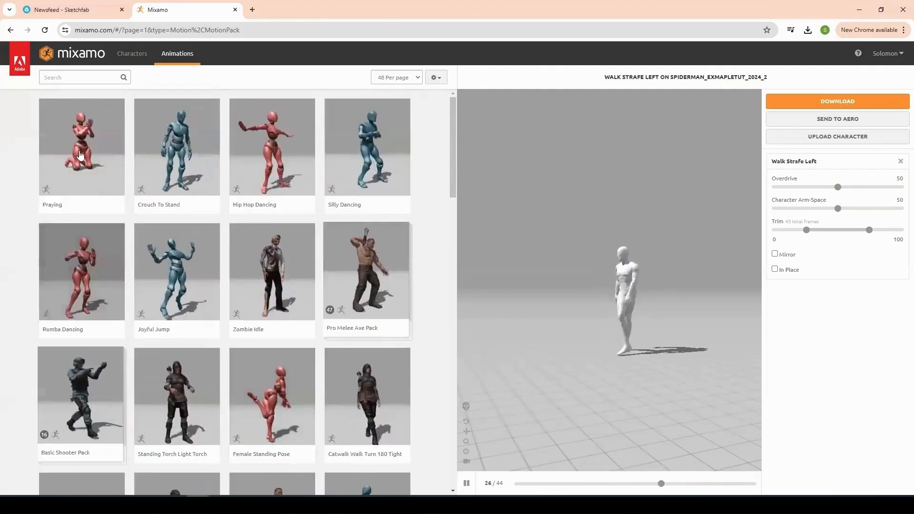
pyautogui.click(60, 77)
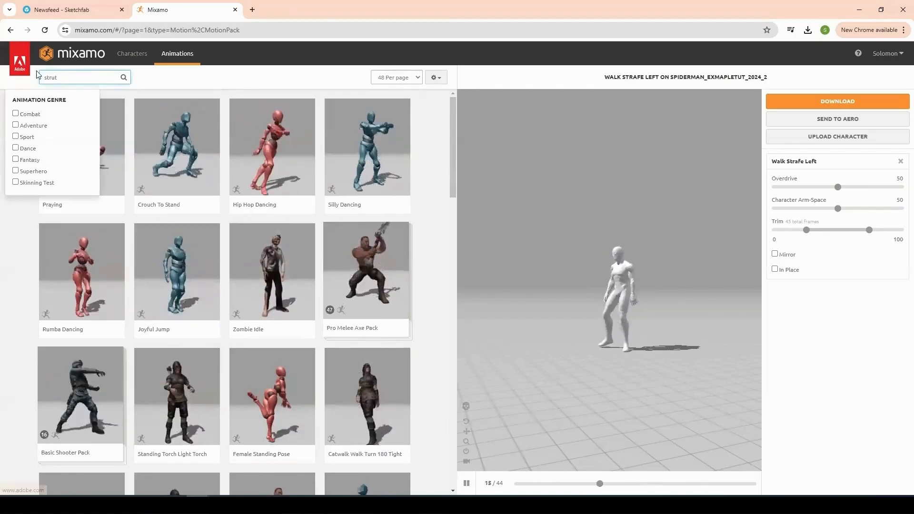
pyautogui.press('Return')
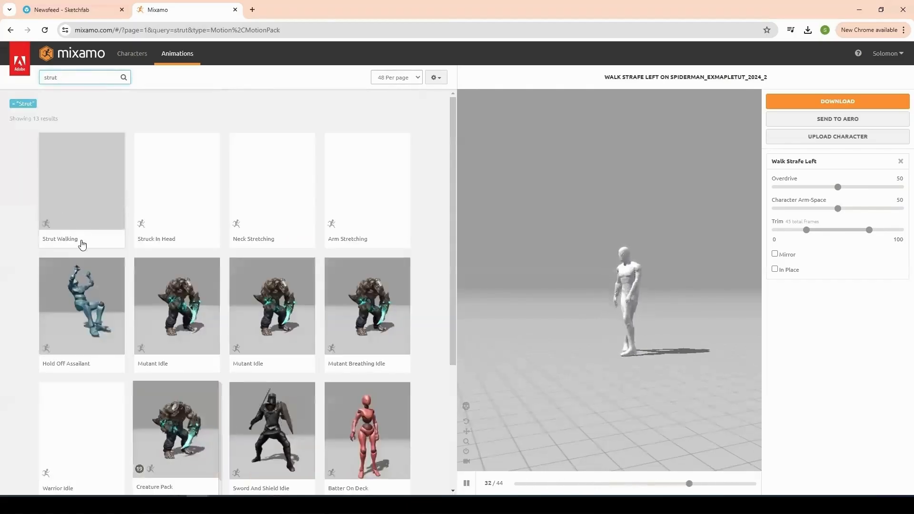
# Step: Apply the Strut Walking animation to the rigged character and inspect its motion from several angles
pyautogui.click(95, 193)
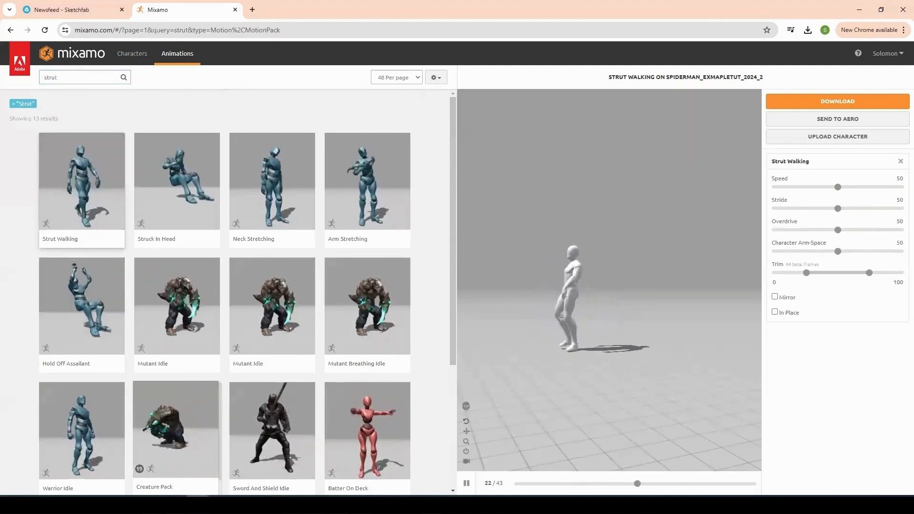
pyautogui.moveTo(561, 260); pyautogui.dragTo(630, 264)
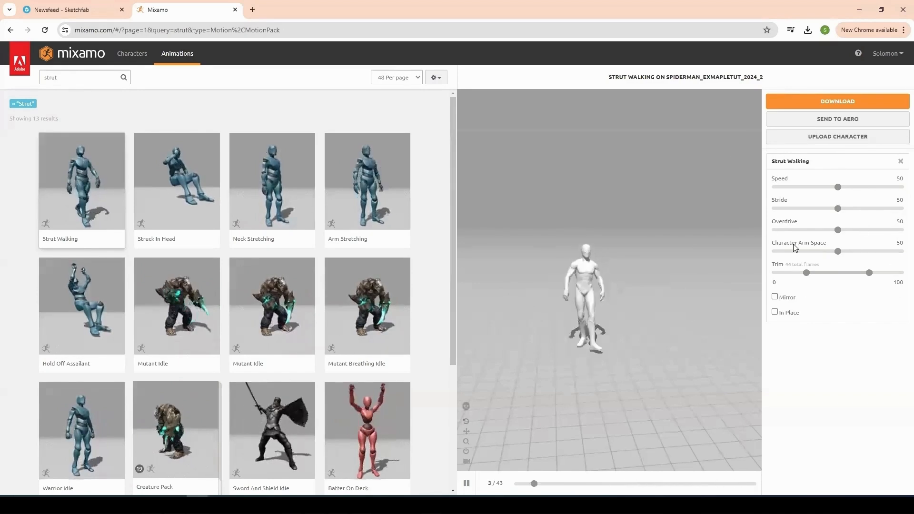
pyautogui.moveTo(838, 187); pyautogui.dragTo(868, 187)
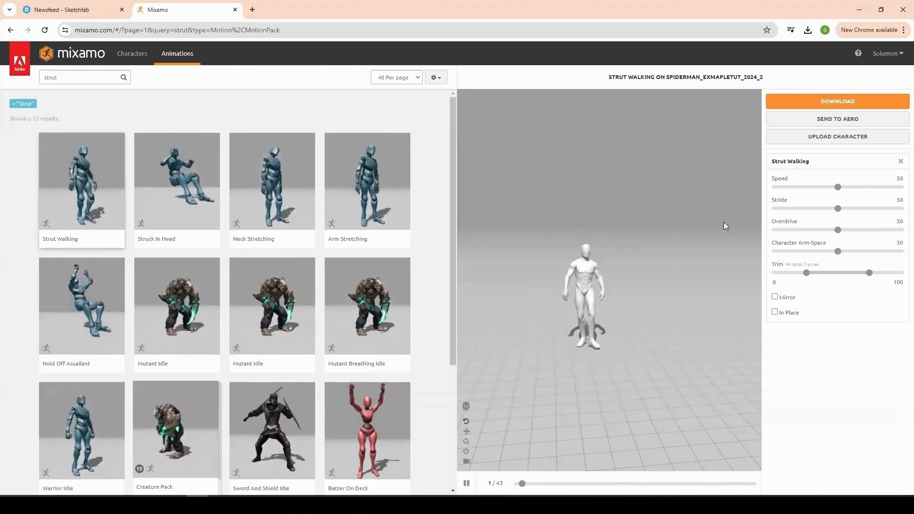
pyautogui.moveTo(696, 252); pyautogui.dragTo(619, 255)
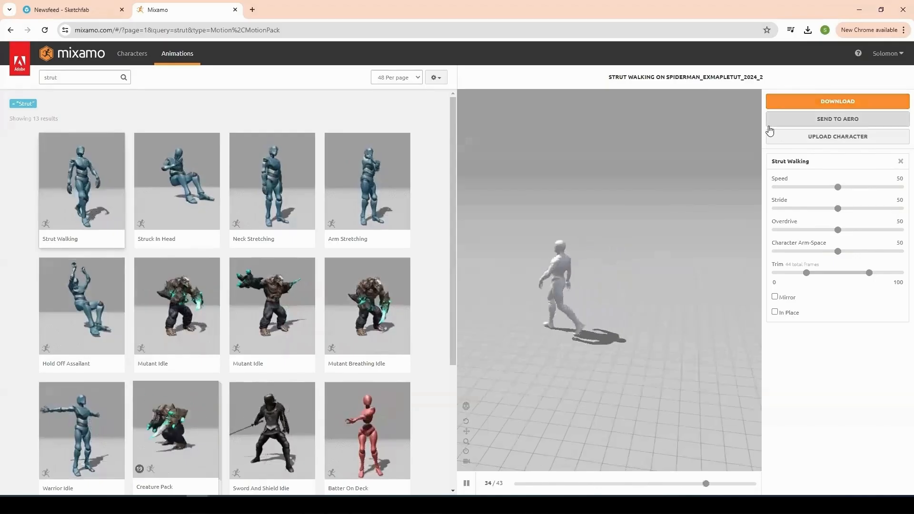
# Step: Download the animated character as FBX Binary with skin, 30 frames per second and no keyframe reduction, and switch to Blender
pyautogui.click(813, 106)
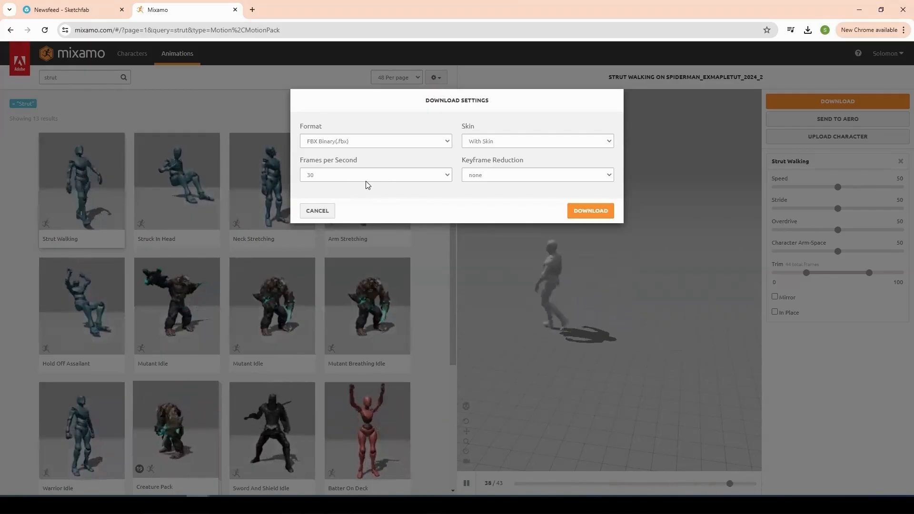
pyautogui.click(604, 213)
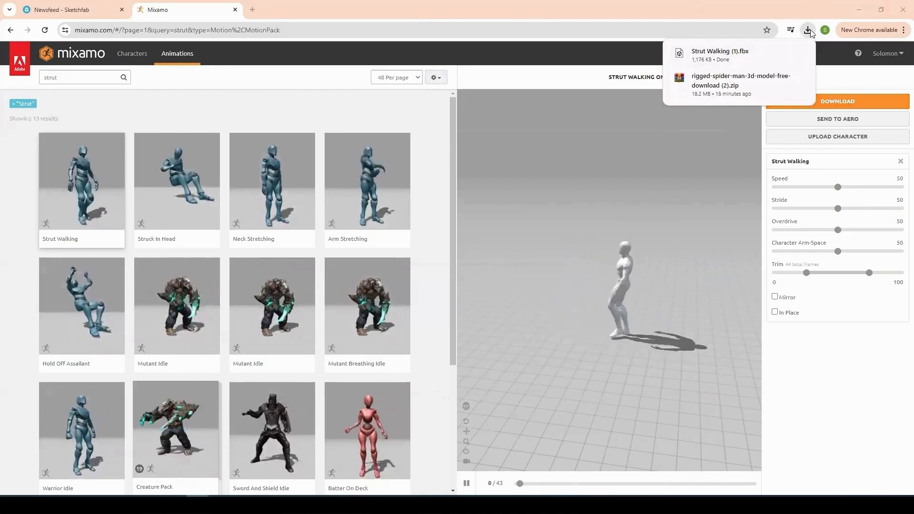
pyautogui.hotkey('alt', 'Tab')
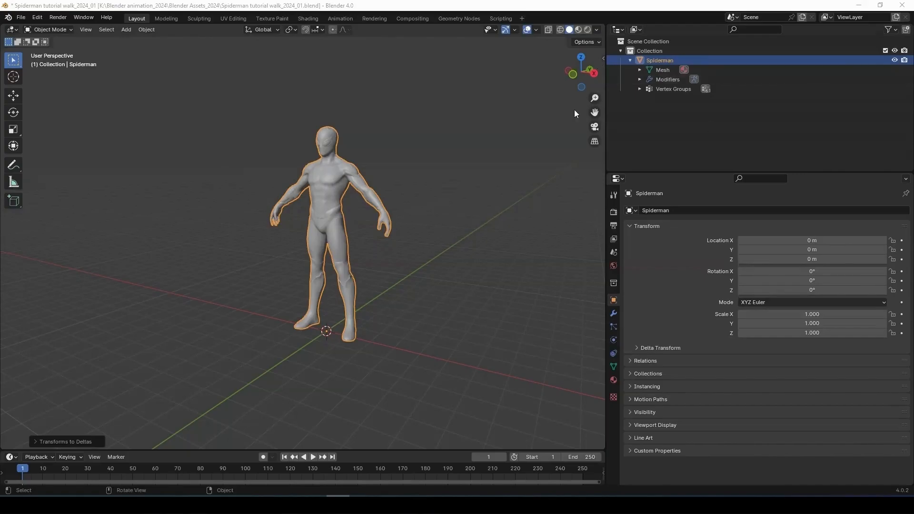
pyautogui.click(24, 18)
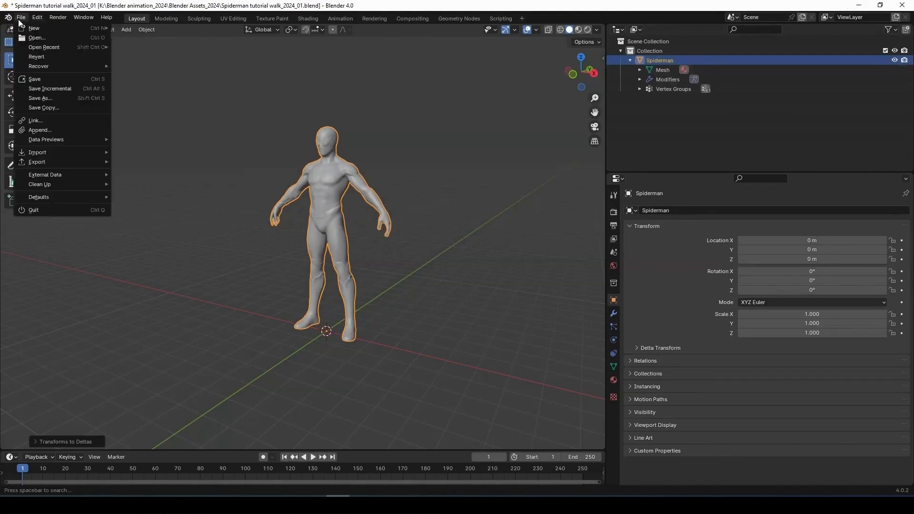
pyautogui.click(44, 39)
pyautogui.click(466, 270)
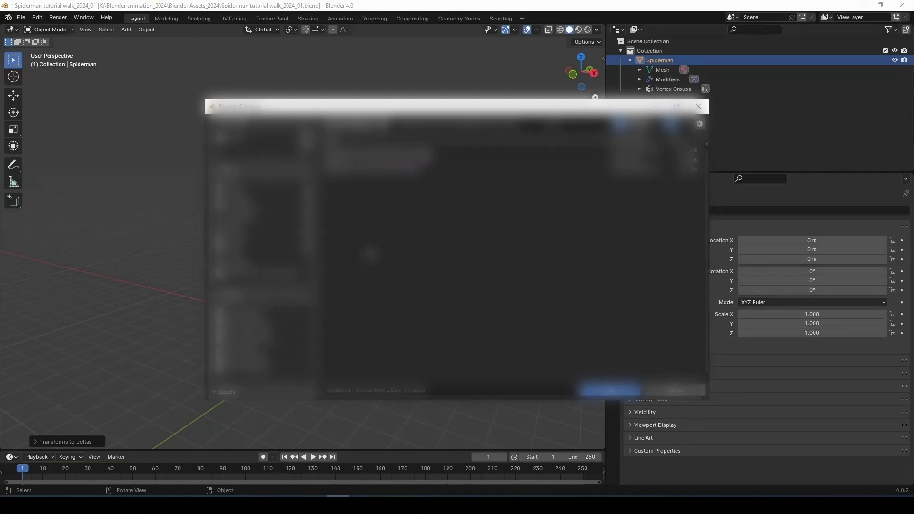
pyautogui.click(669, 393)
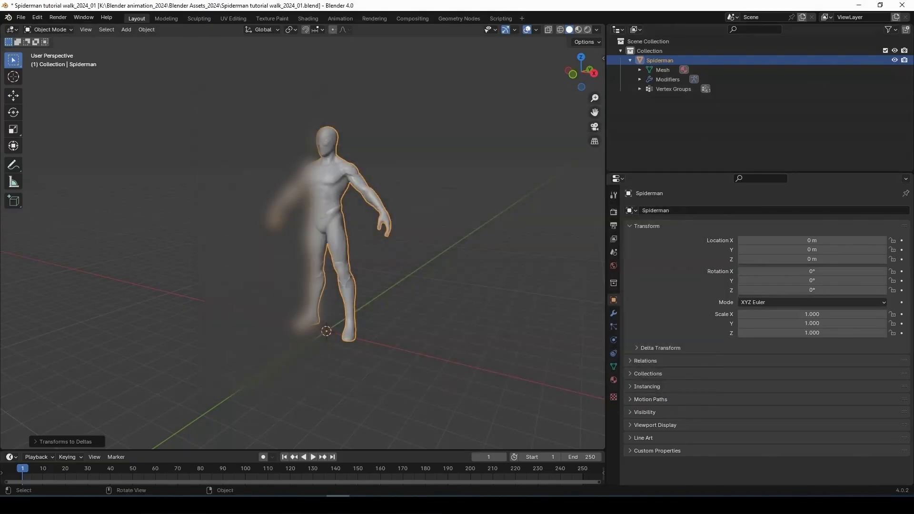
# Step: Start a new General file without saving the current one and delete the default cube
pyautogui.click(19, 18)
pyautogui.moveTo(35, 33)
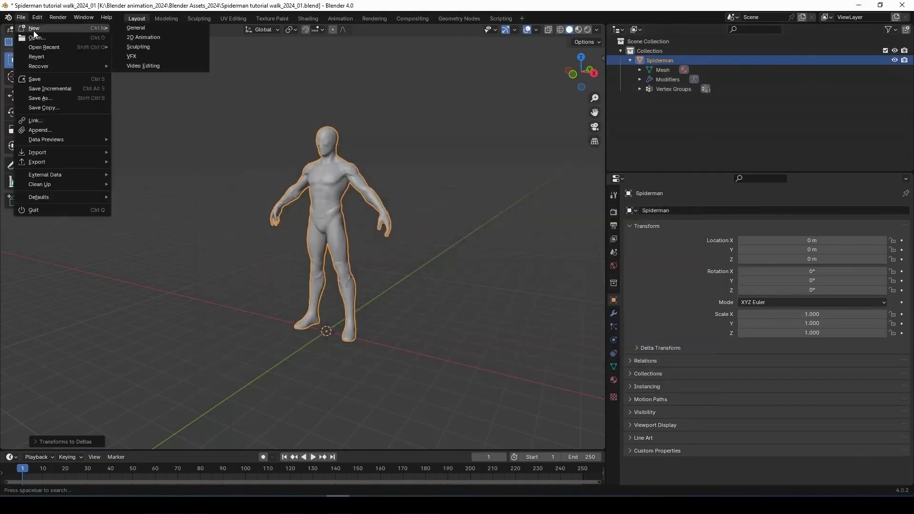
pyautogui.click(149, 28)
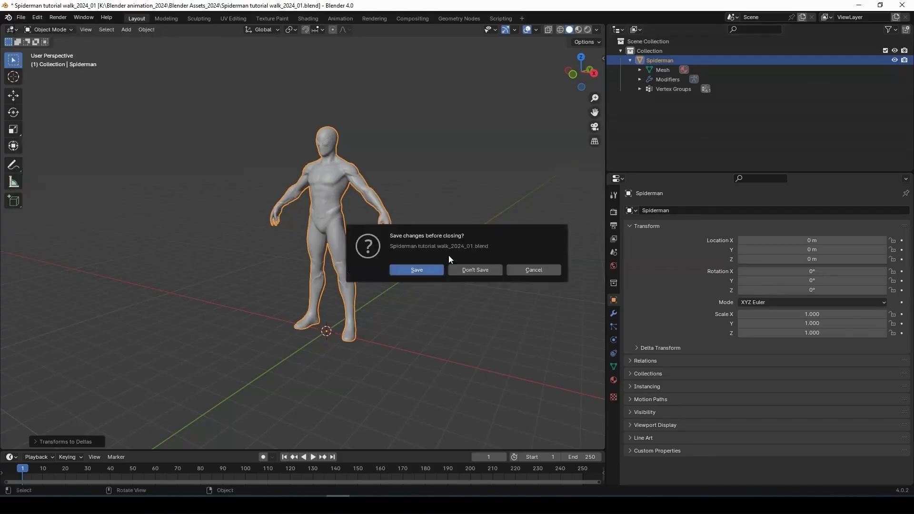
pyautogui.click(467, 270)
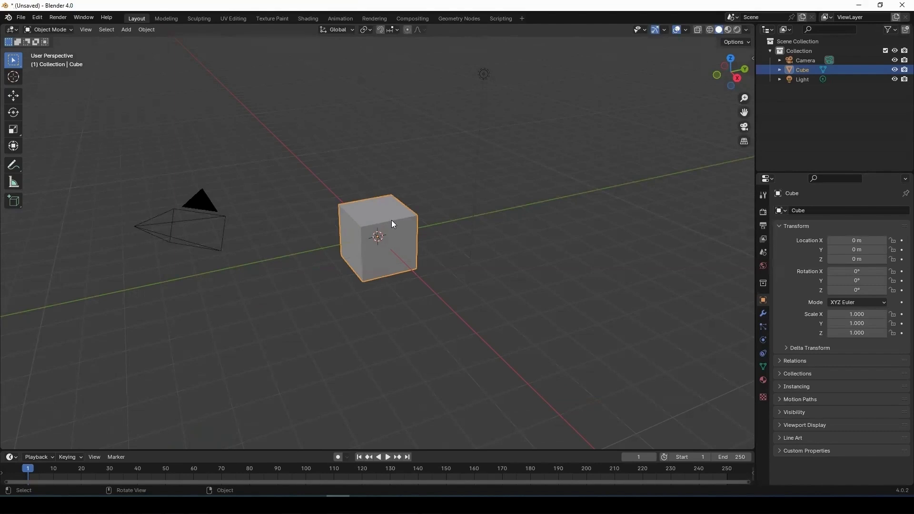
pyautogui.press('x')
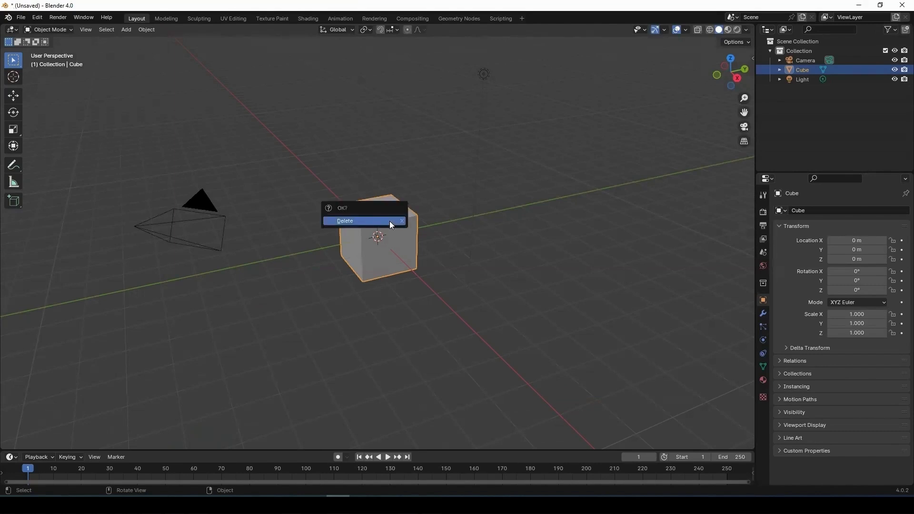
pyautogui.click(338, 224)
# Step: Import the downloaded Mixamo animation "Strut Walking (1).fbx" into the empty scene
pyautogui.click(38, 17)
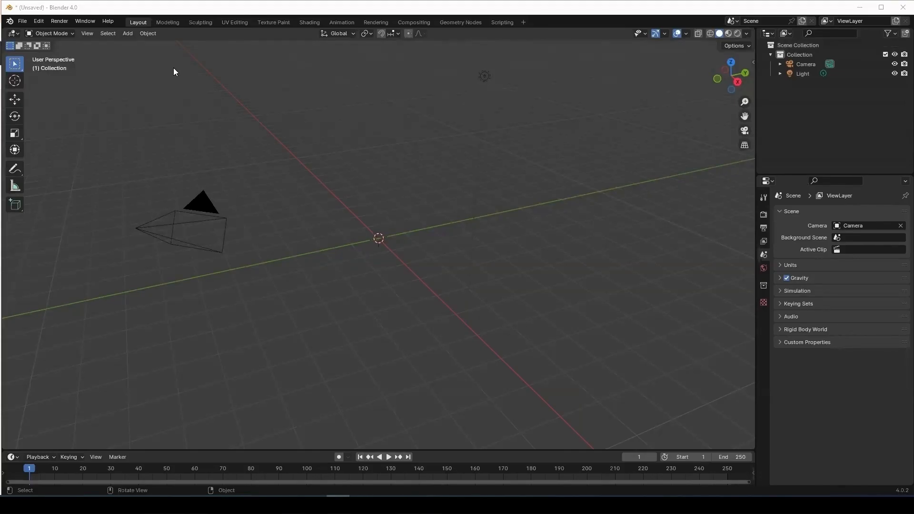
pyautogui.click(22, 21)
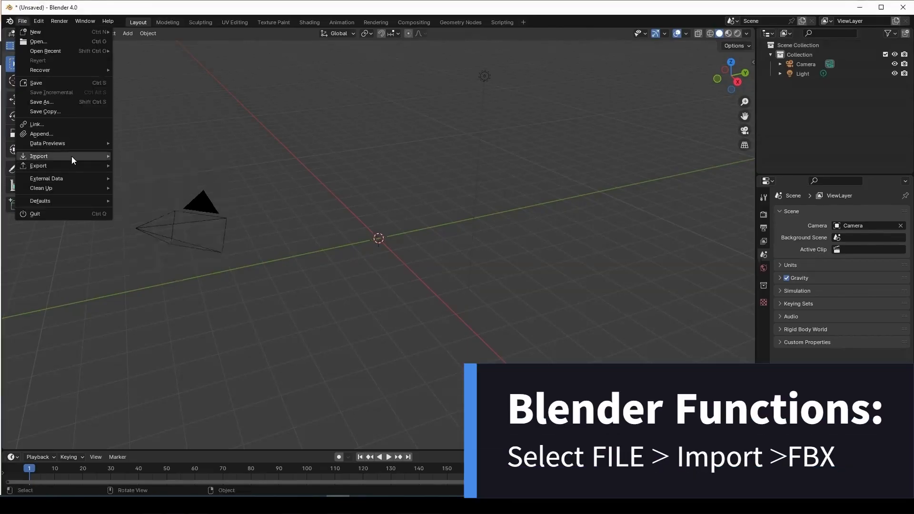
pyautogui.moveTo(71, 157)
pyautogui.click(159, 249)
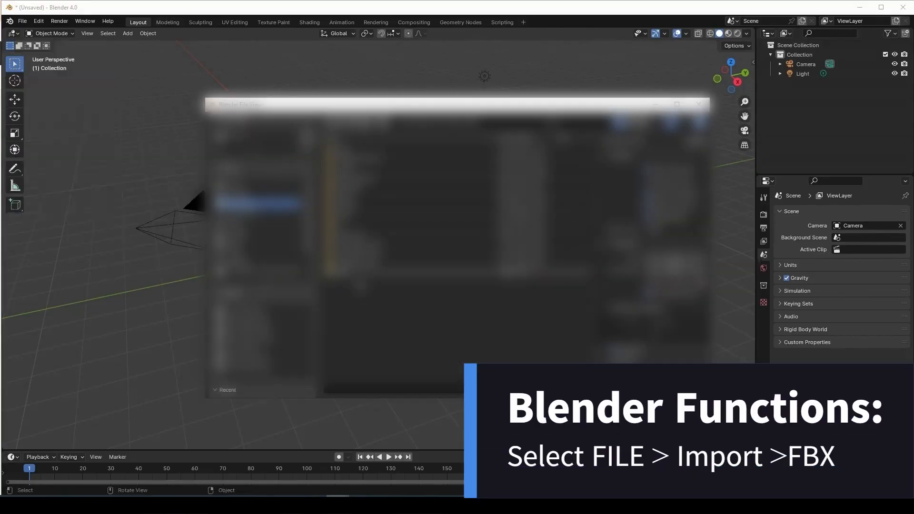
pyautogui.click(259, 213)
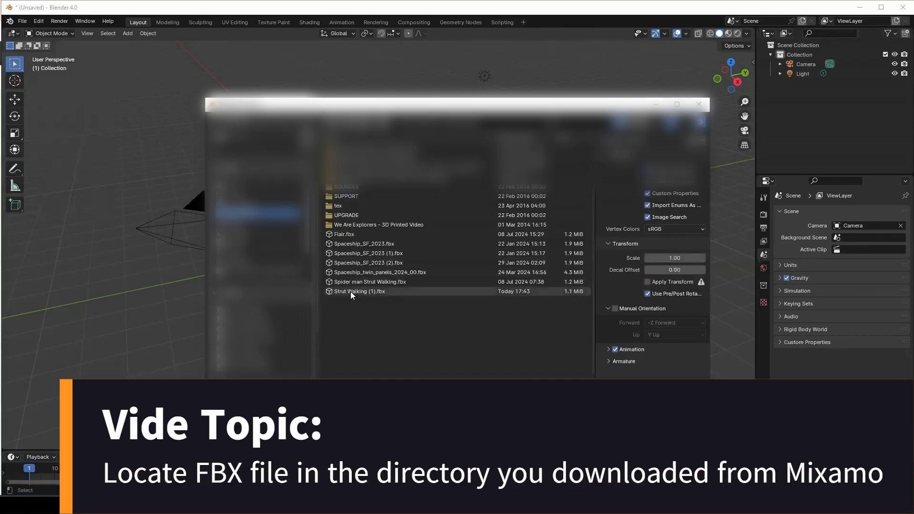
pyautogui.click(351, 291)
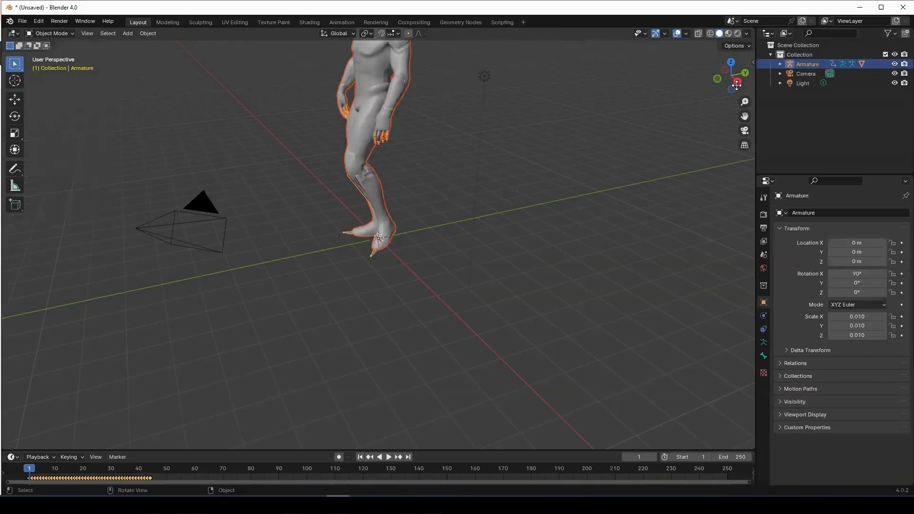
# Step: Enlarge the timeline, play the imported walk animation and return the playhead to frame 0
pyautogui.moveTo(745, 117); pyautogui.dragTo(761, 199)
pyautogui.scroll(-3, 353, 156)
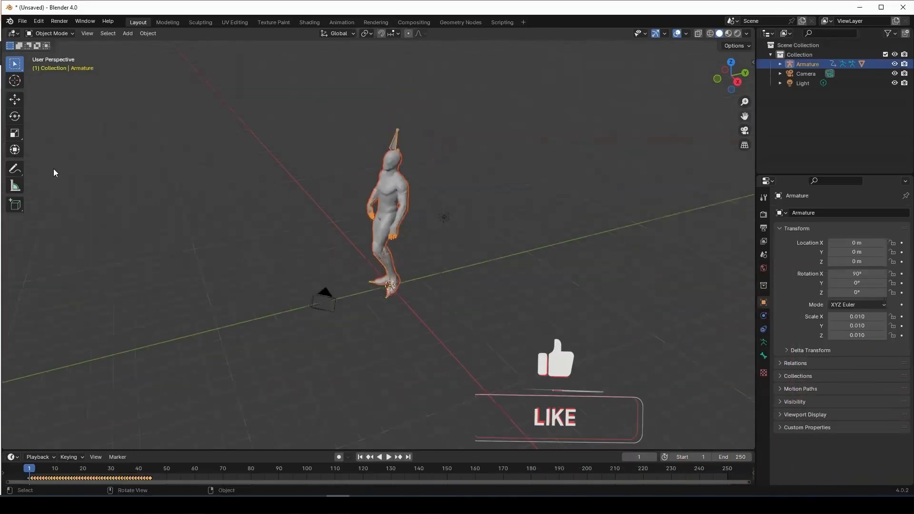
pyautogui.moveTo(242, 451); pyautogui.dragTo(242, 383)
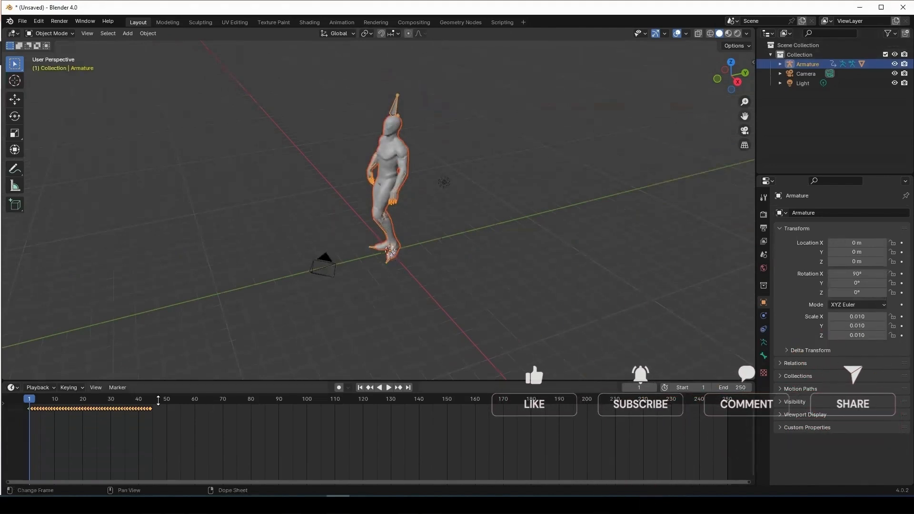
pyautogui.click(28, 401)
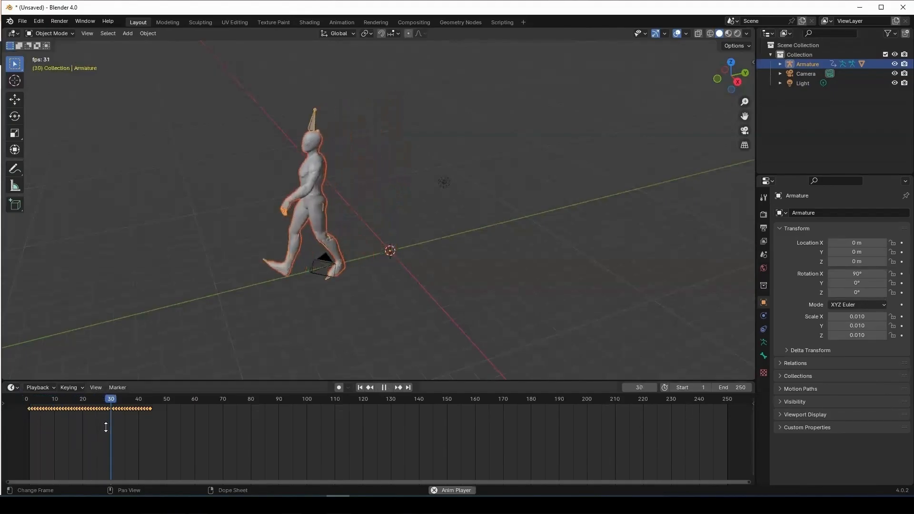
pyautogui.moveTo(130, 399); pyautogui.dragTo(26, 399)
pyautogui.press('space')
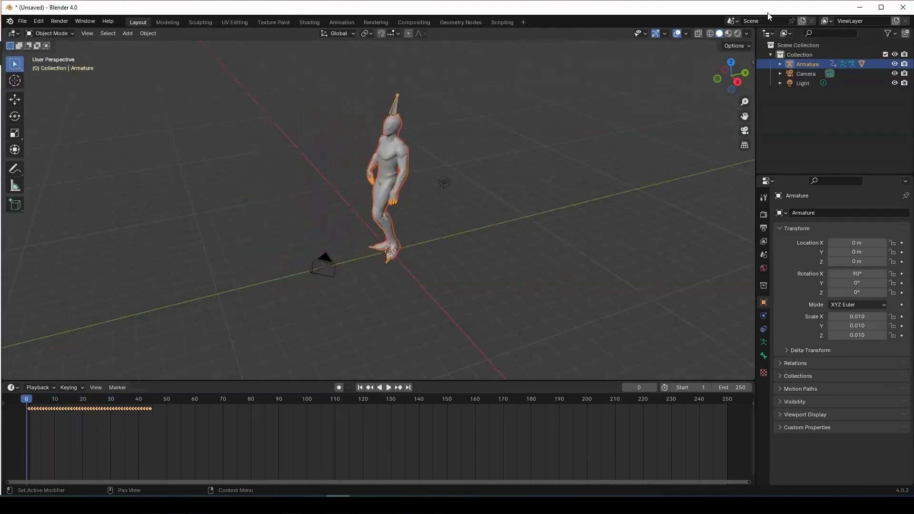
pyautogui.moveTo(738, 85); pyautogui.dragTo(440, 155)
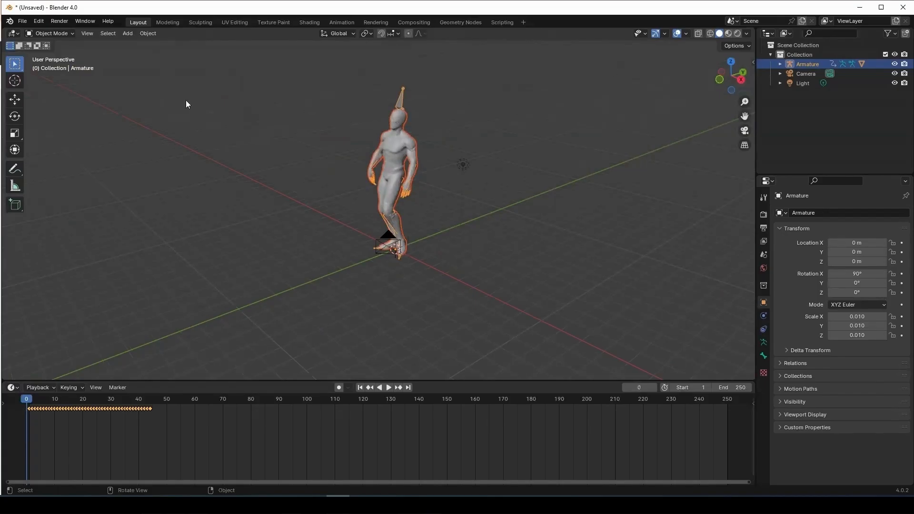
# Step: Switch to the Animation workspace and join the camera view area into the perspective viewport
pyautogui.click(336, 21)
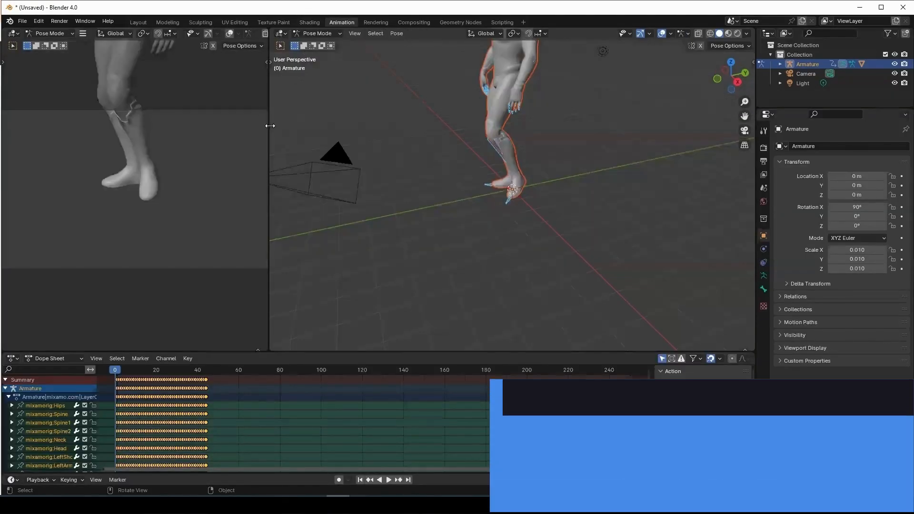
pyautogui.moveTo(269, 139); pyautogui.dragTo(270, 139)
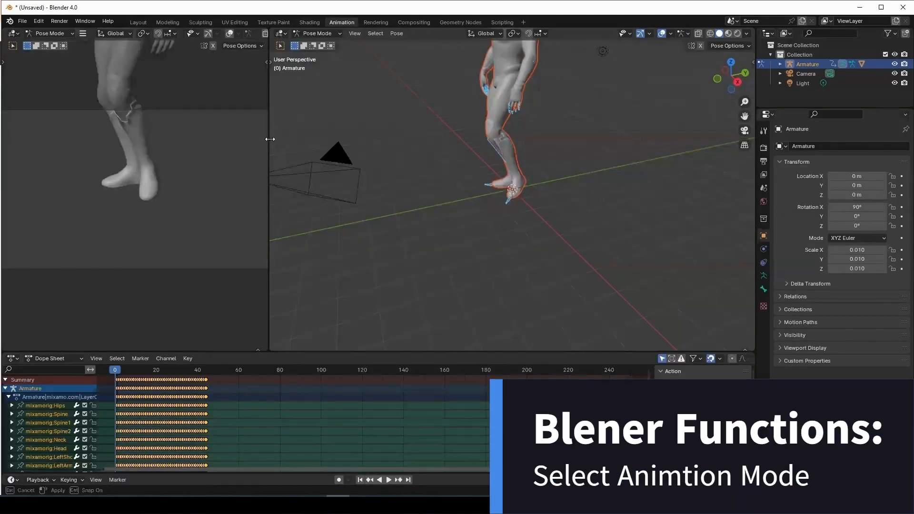
pyautogui.rightClick(267, 189)
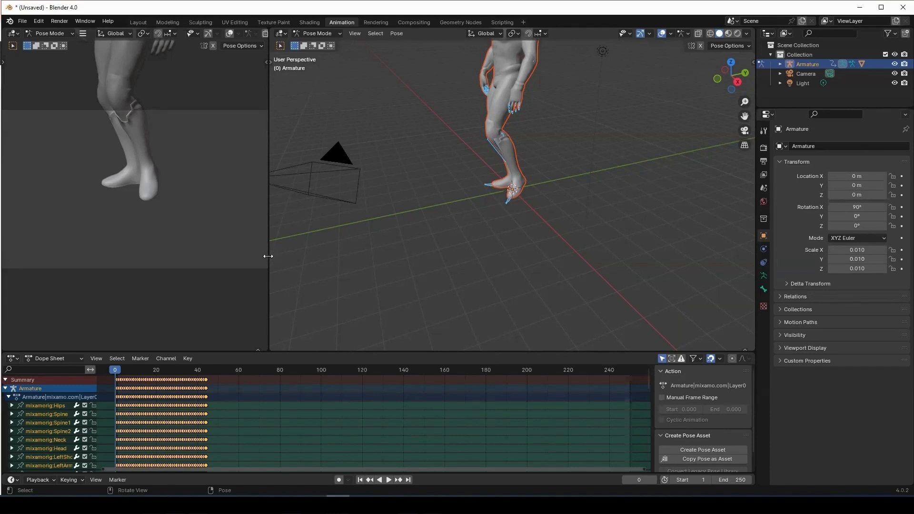
pyautogui.rightClick(267, 252)
pyautogui.click(242, 255)
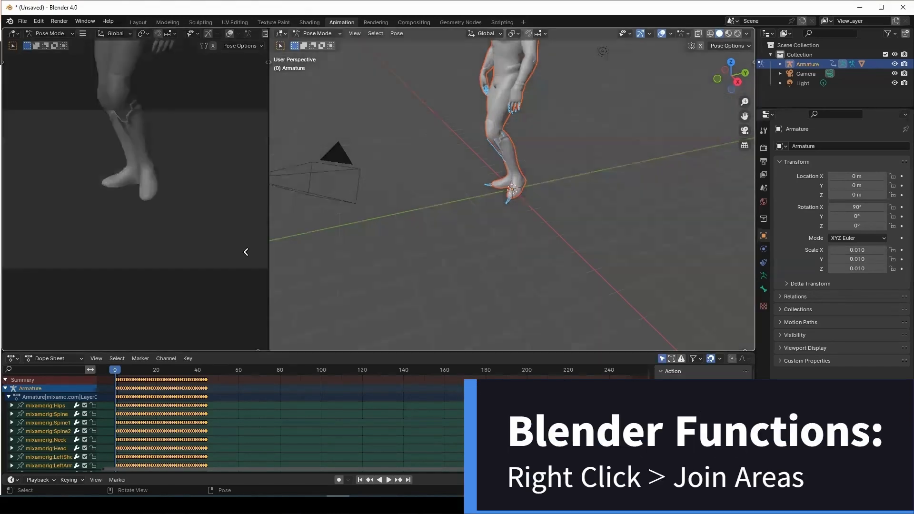
pyautogui.click(163, 231)
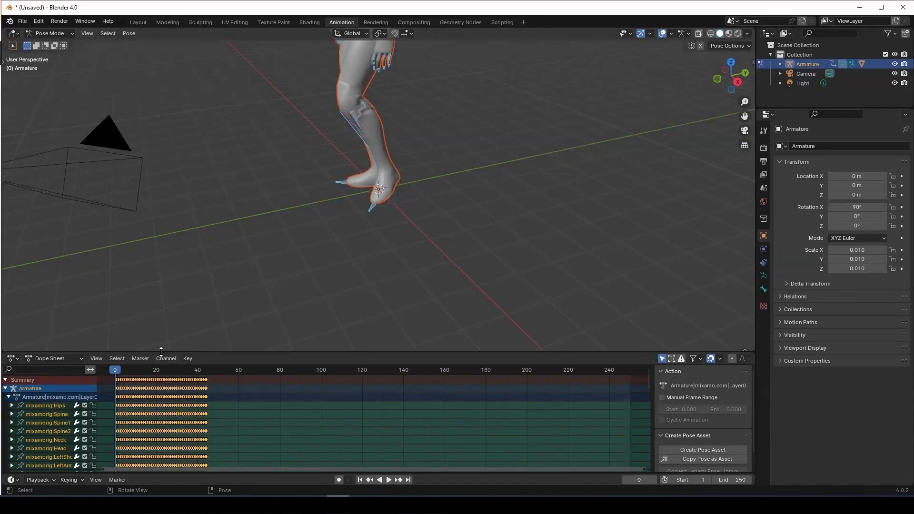
# Step: Enlarge the Dope Sheet and examine the armature's bone channels and keyframes by collapsing and expanding their hierarchy
pyautogui.moveTo(160, 351); pyautogui.dragTo(188, 285)
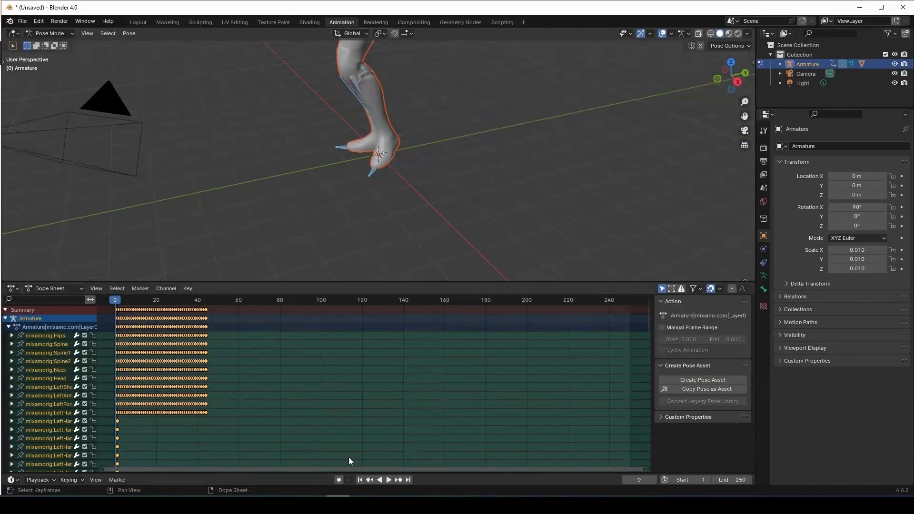
pyautogui.click(9, 328)
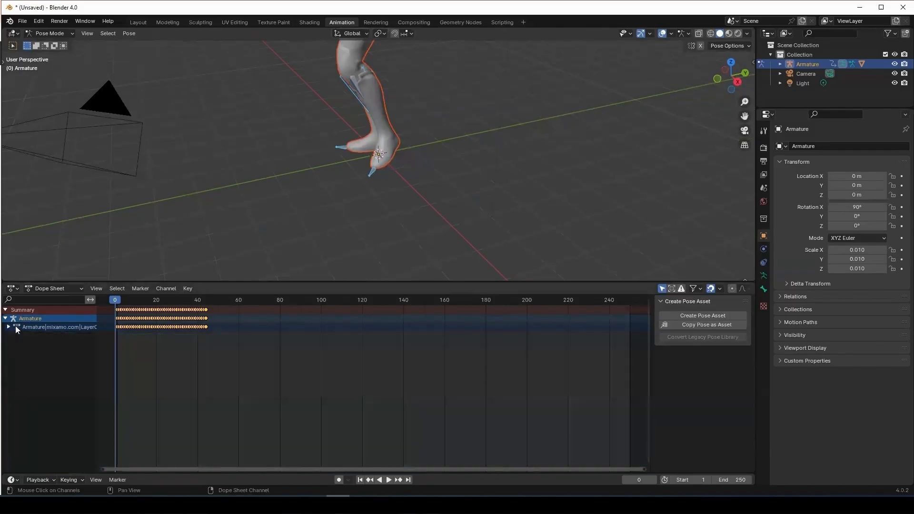
pyautogui.click(9, 328)
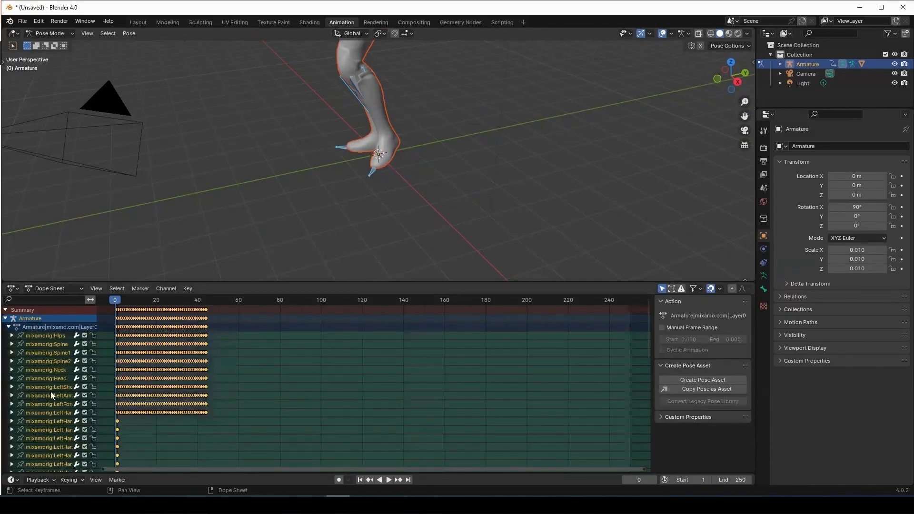
pyautogui.scroll(-20, 70, 407)
pyautogui.scroll(20, 71, 403)
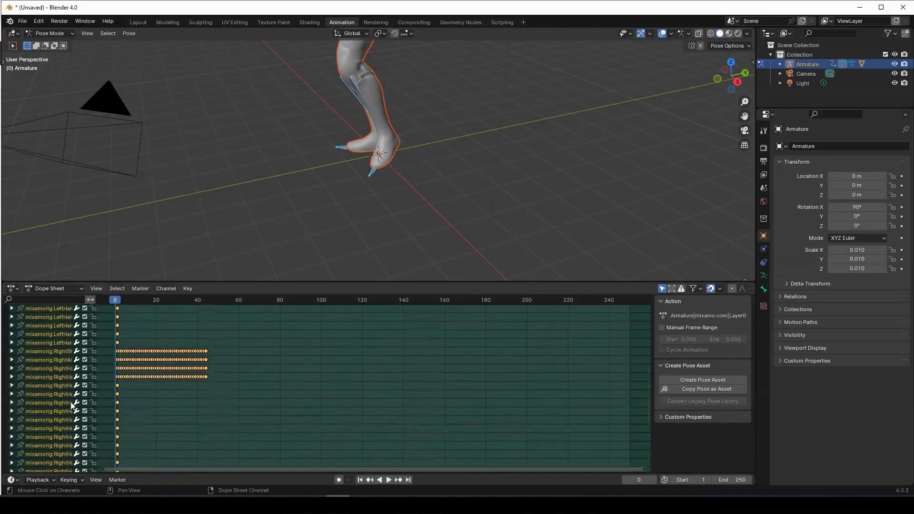
pyautogui.scroll(1, 70, 401)
pyautogui.click(4, 318)
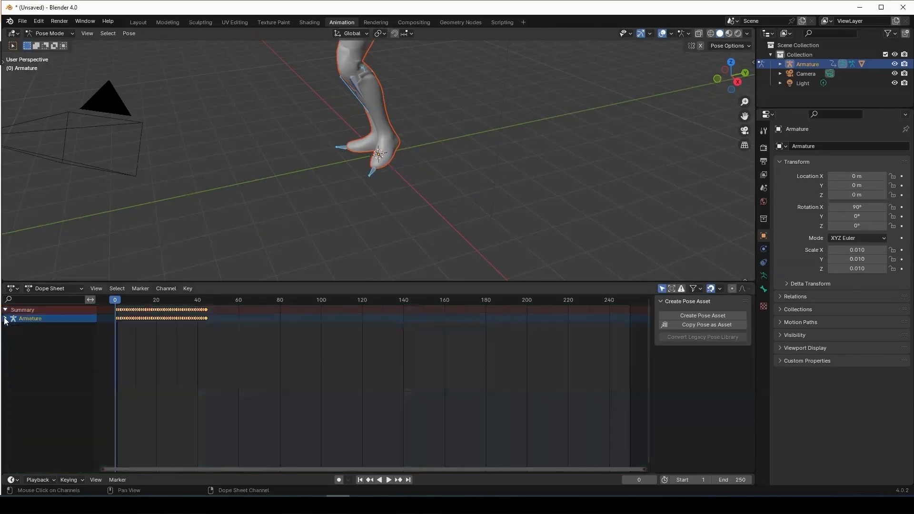
pyautogui.click(5, 318)
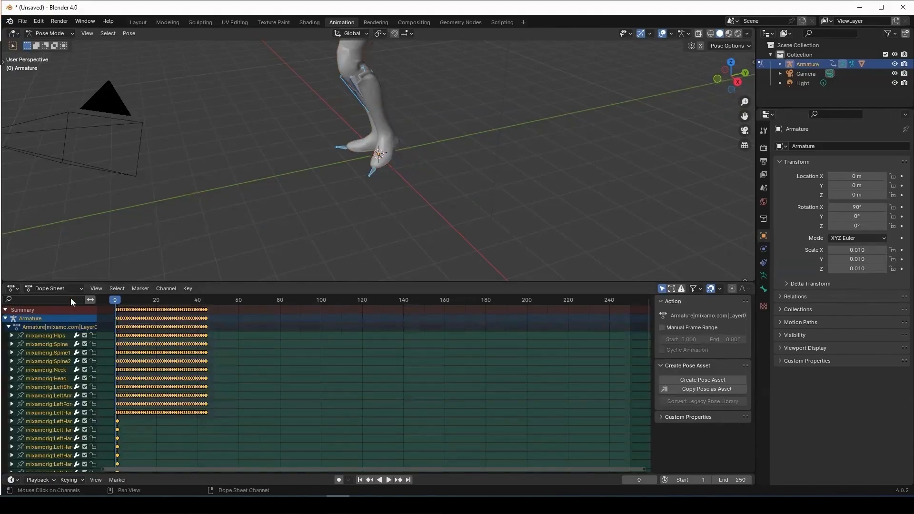
# Step: Switch the Dope Sheet area to the Graph Editor and fit the armature's full animation curves in view
pyautogui.scroll(-4, 432, 171)
pyautogui.scroll(5, 431, 167)
pyautogui.click(11, 288)
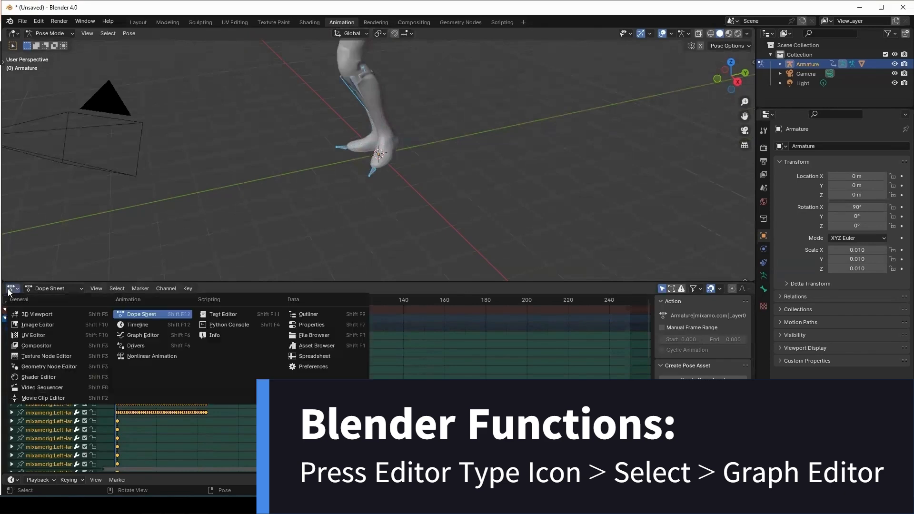
pyautogui.click(140, 336)
pyautogui.moveTo(426, 470); pyautogui.dragTo(301, 470)
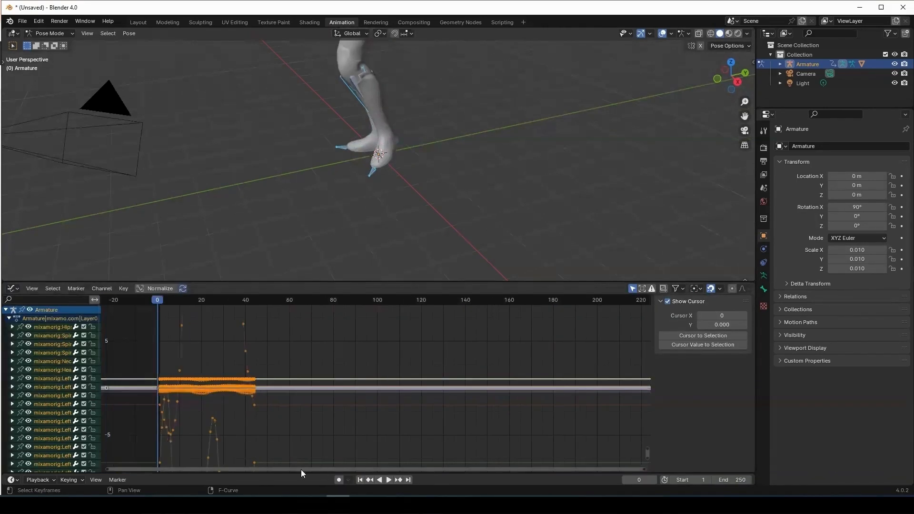
pyautogui.scroll(-15, 471, 380)
pyautogui.scroll(-12, 466, 380)
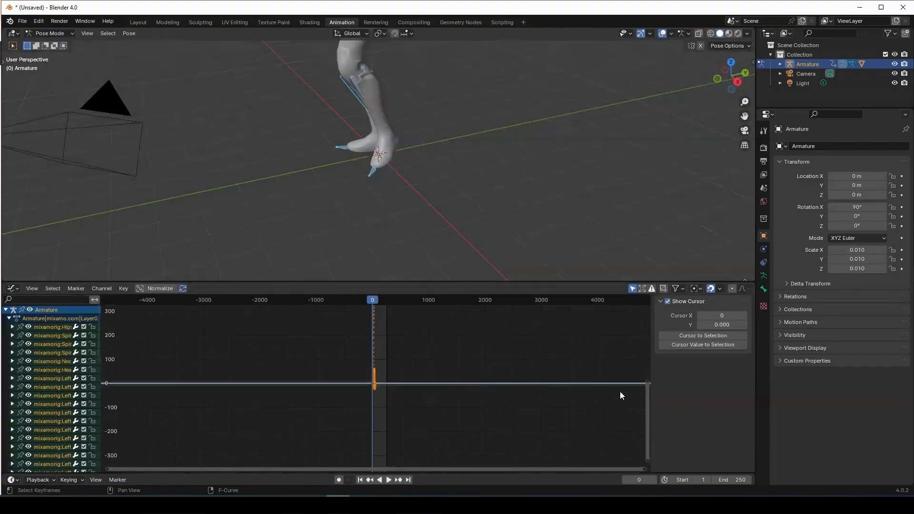
pyautogui.moveTo(646, 398); pyautogui.dragTo(648, 362)
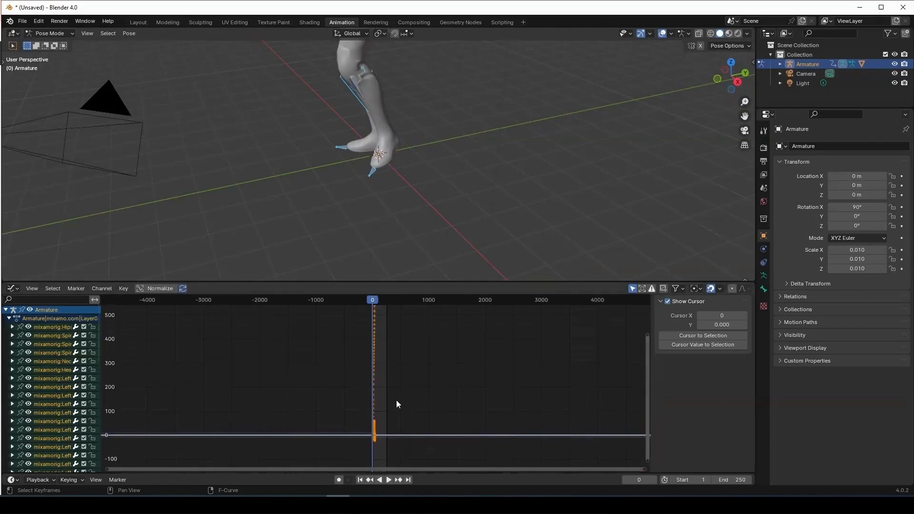
pyautogui.scroll(-1, 481, 389)
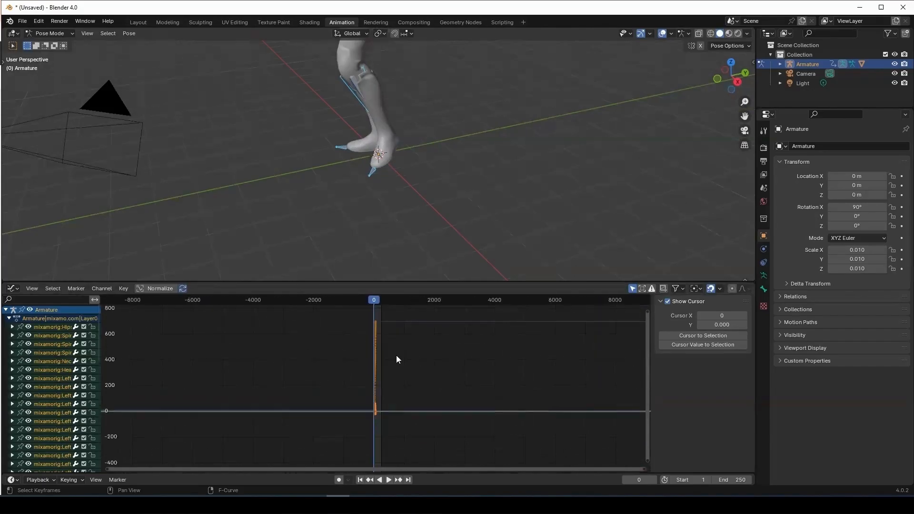
pyautogui.scroll(-4, 397, 358)
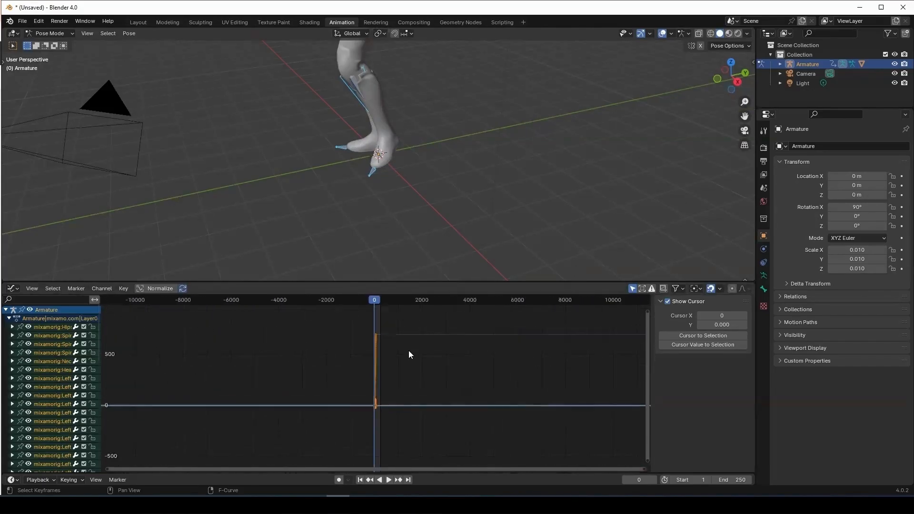
pyautogui.scroll(-1, 408, 356)
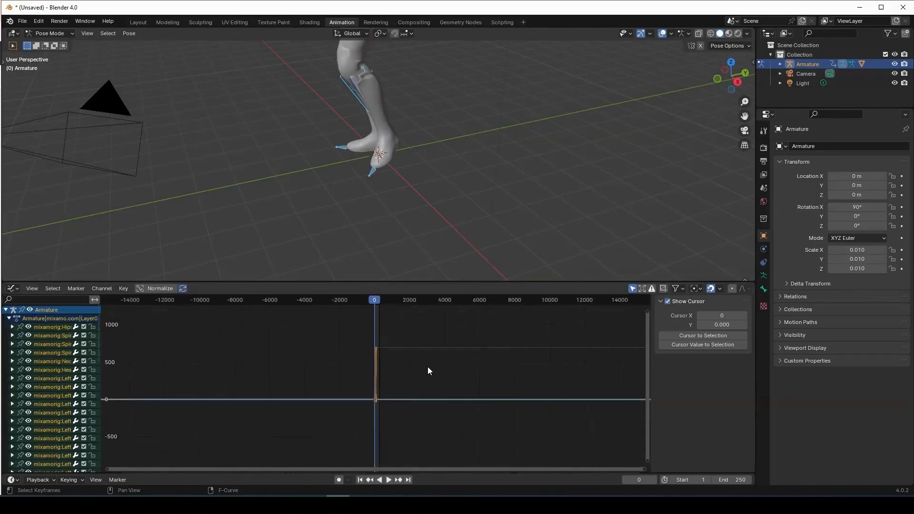
# Step: Select all of the armature's curves and add a Cycles F-Curve modifier to them
pyautogui.moveTo(345, 328); pyautogui.dragTo(429, 421)
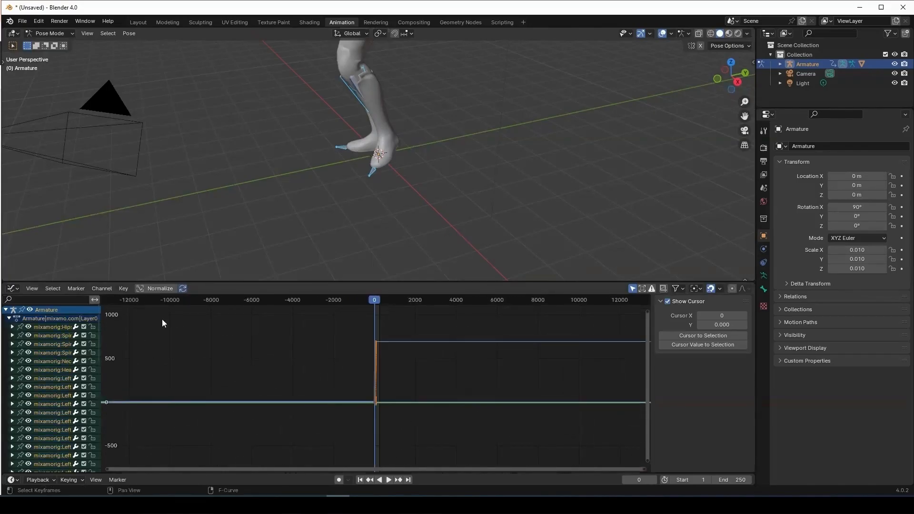
pyautogui.click(106, 286)
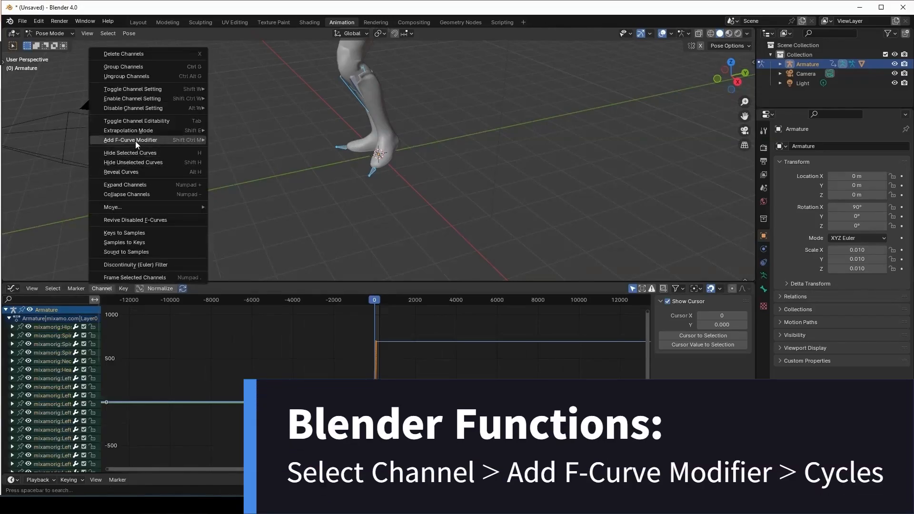
pyautogui.moveTo(135, 141)
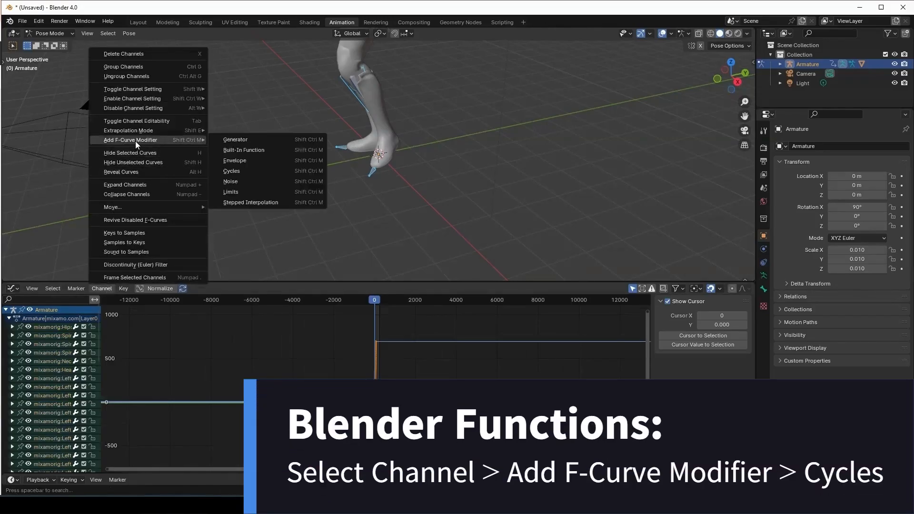
pyautogui.click(224, 171)
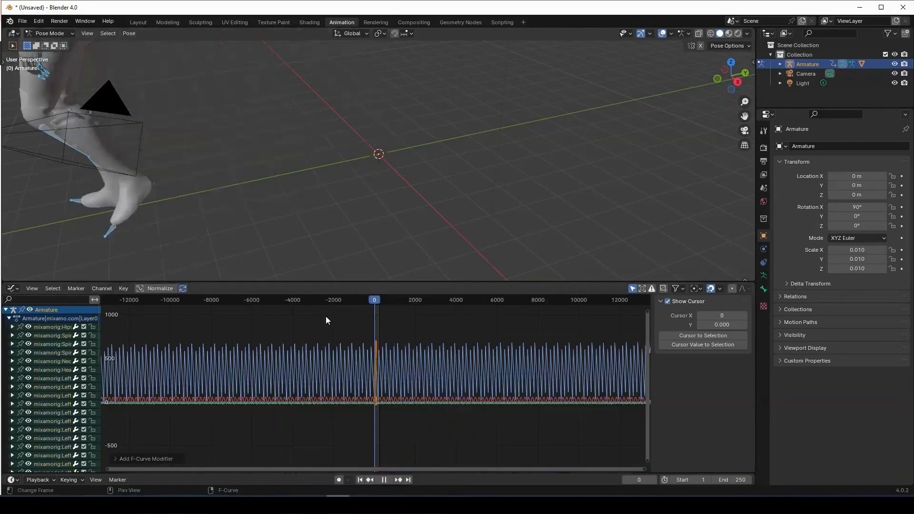
# Step: Play the cycled walk with the whole character in view, then stop and return the playhead to frame 0
pyautogui.press('space')
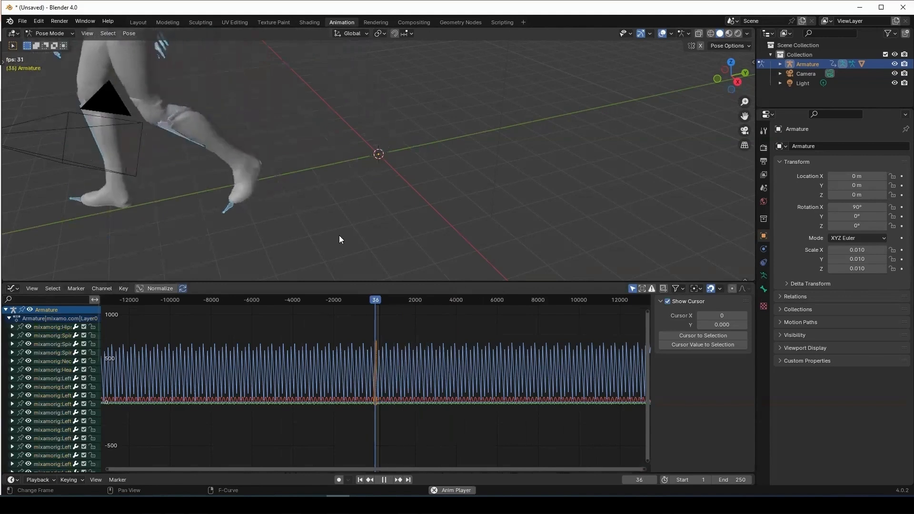
pyautogui.scroll(-10, 526, 174)
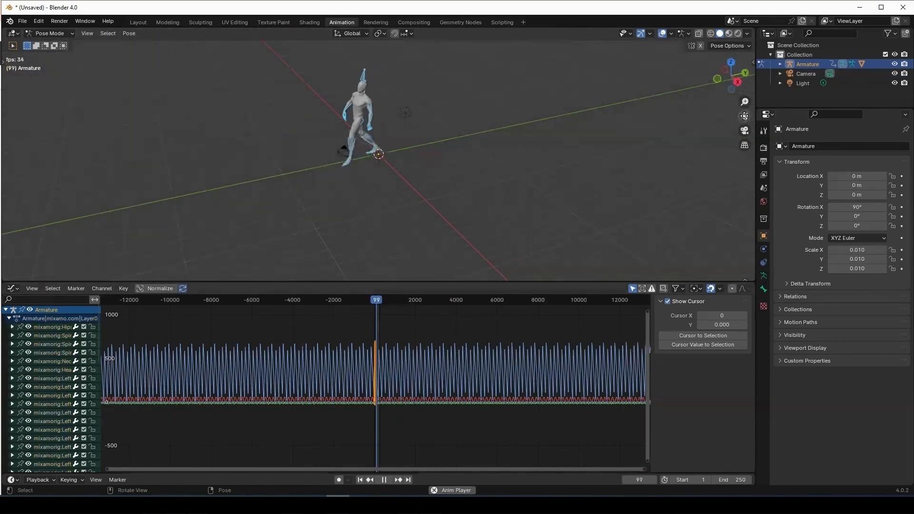
pyautogui.moveTo(744, 116); pyautogui.dragTo(848, 143)
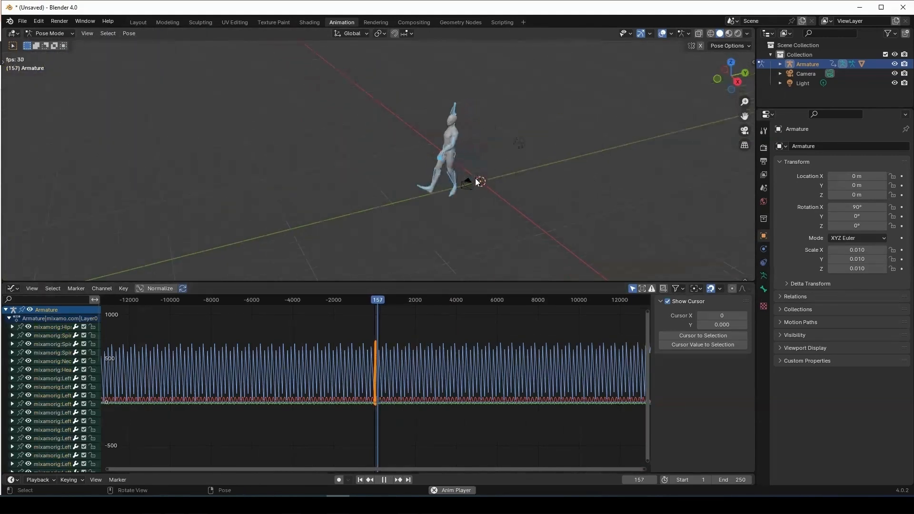
pyautogui.click(367, 300)
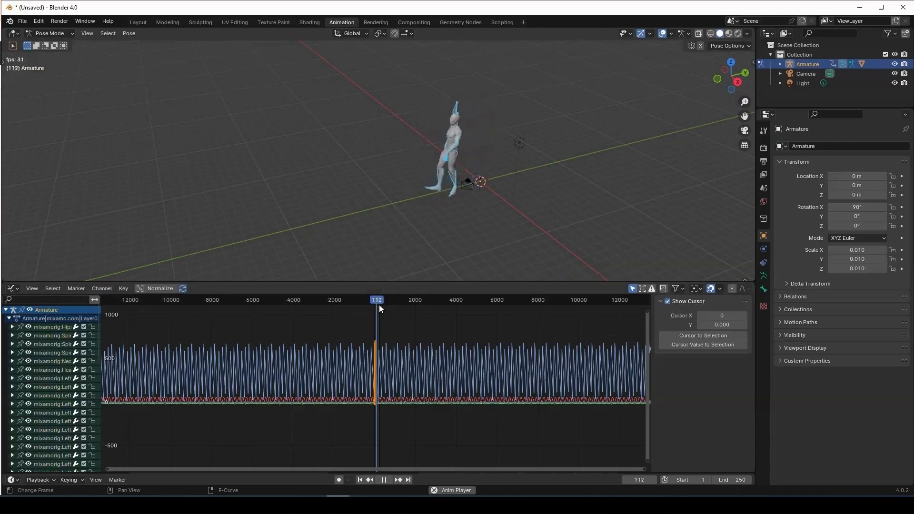
pyautogui.press('Escape')
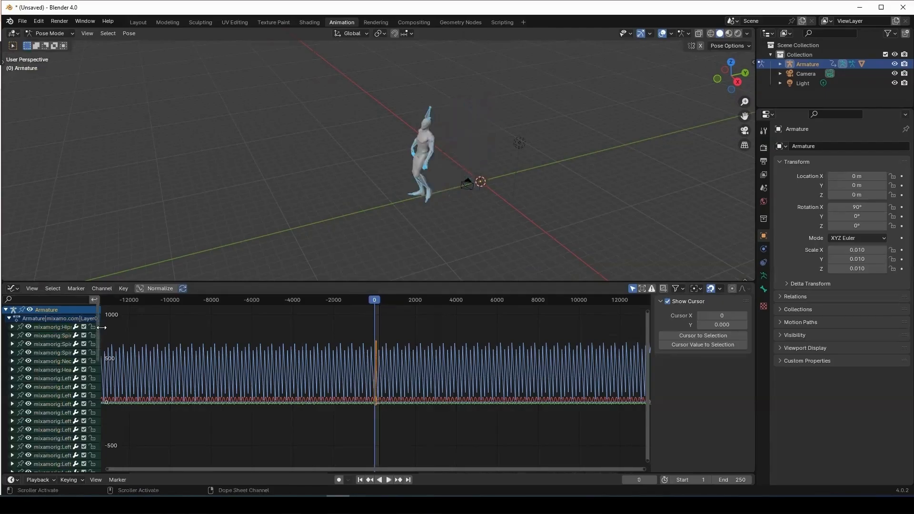
# Step: Widen the channel list, expand mixamorig:Hips and select its Z Location curve, keeping the playhead at frame 0
pyautogui.moveTo(101, 327); pyautogui.dragTo(183, 329)
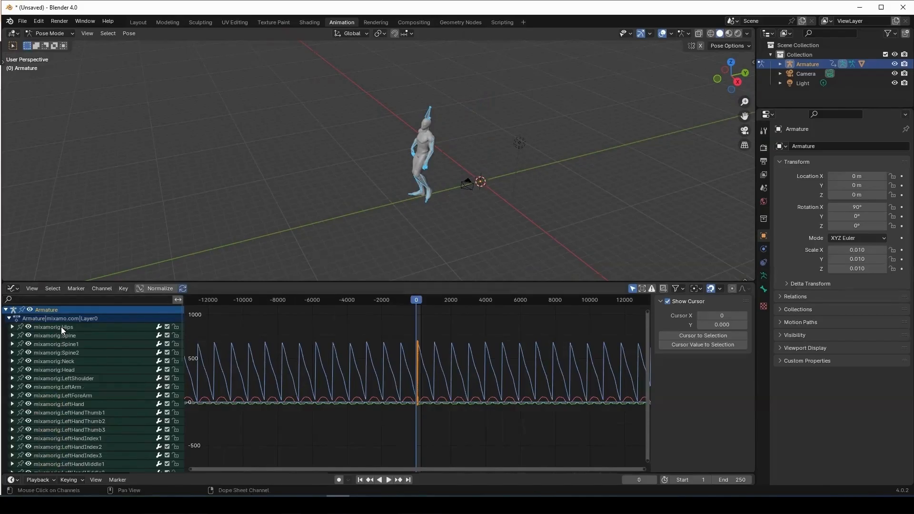
pyautogui.click(15, 328)
pyautogui.click(11, 328)
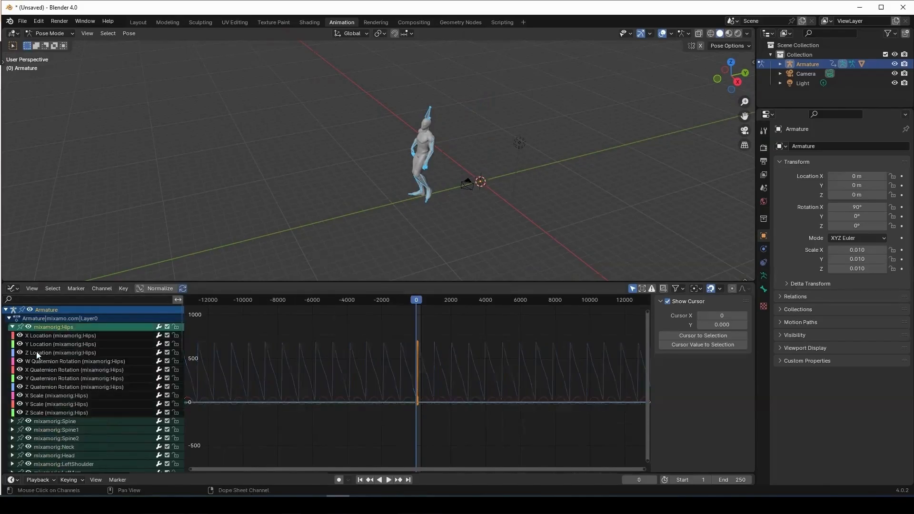
pyautogui.click(30, 353)
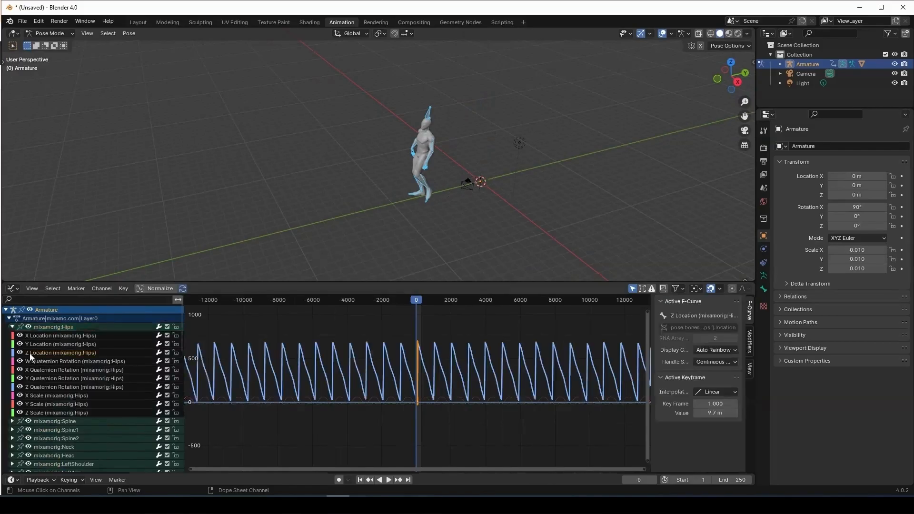
pyautogui.press('space')
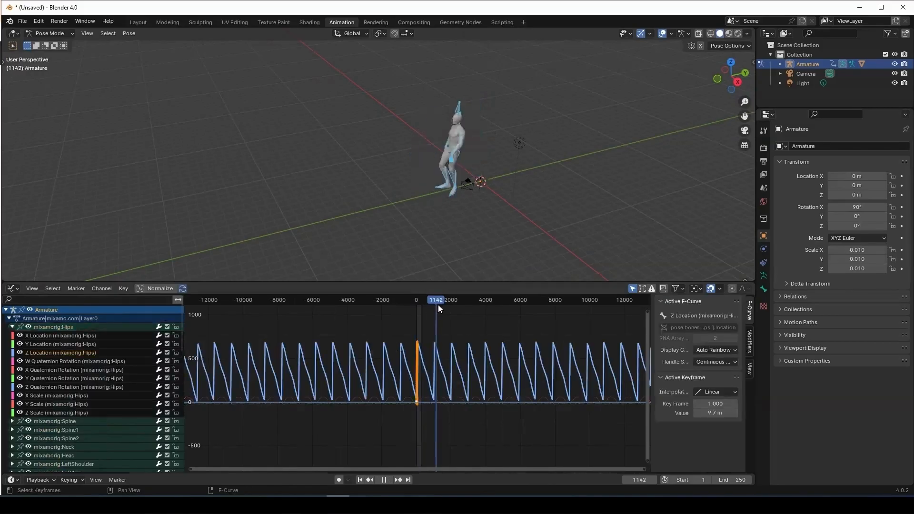
pyautogui.press('Escape')
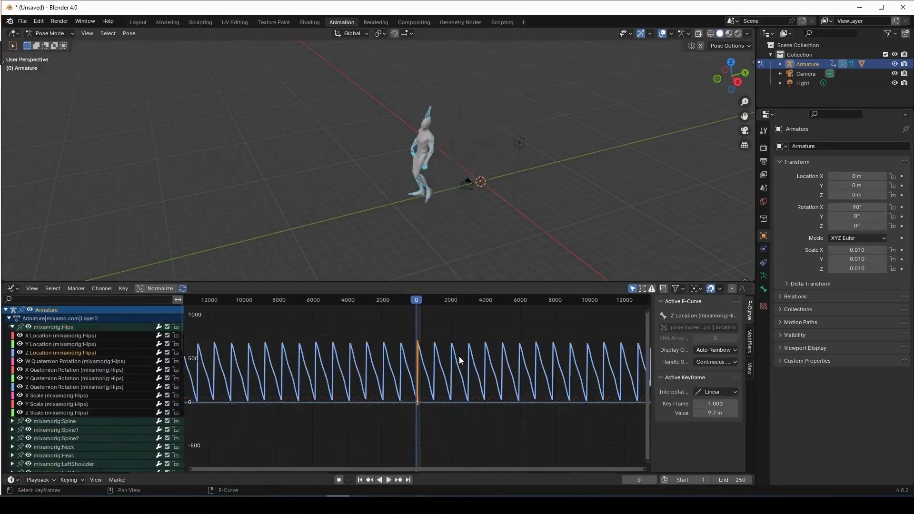
# Step: Set the After Mode of the hips' Z Location Cycles modifier to Repeat with Offset
pyautogui.moveTo(652, 366); pyautogui.dragTo(600, 354)
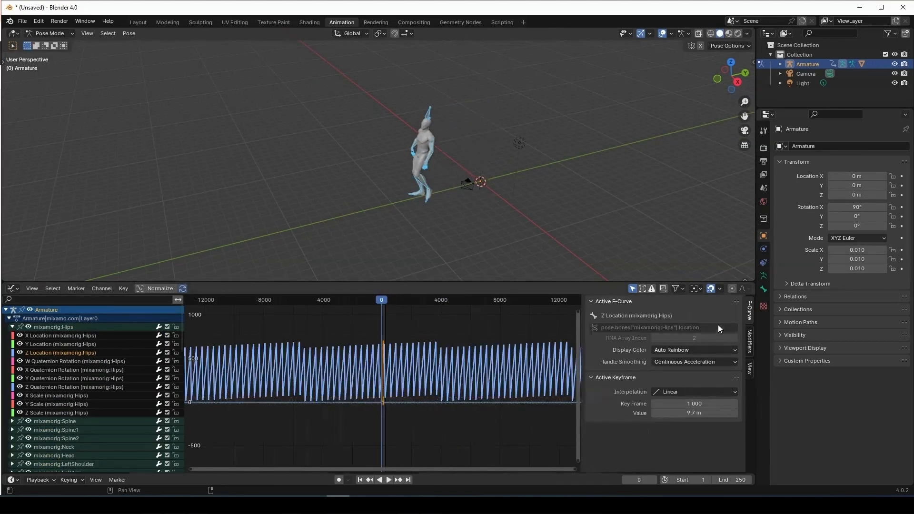
pyautogui.click(750, 340)
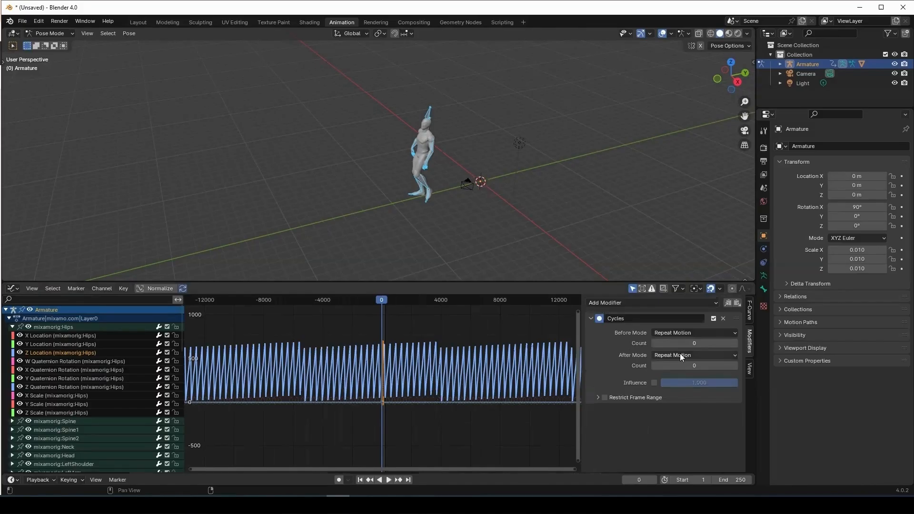
pyautogui.click(735, 355)
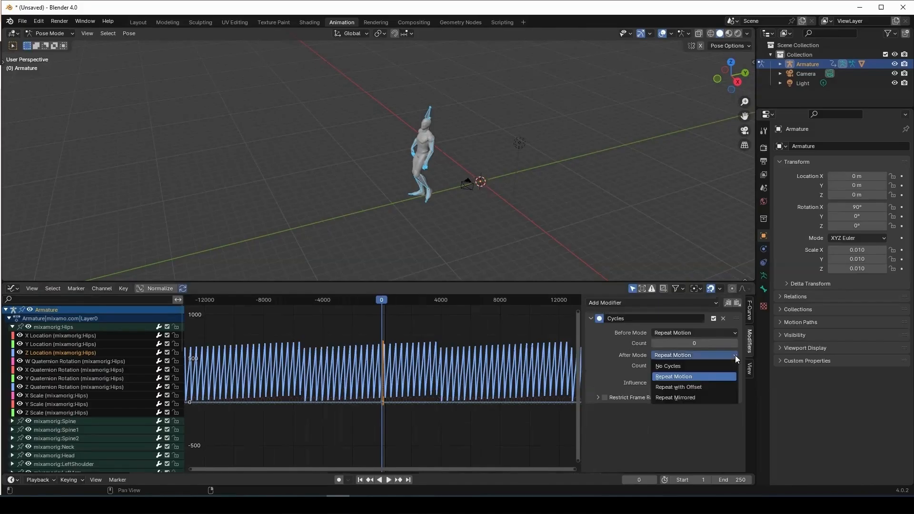
pyautogui.click(703, 388)
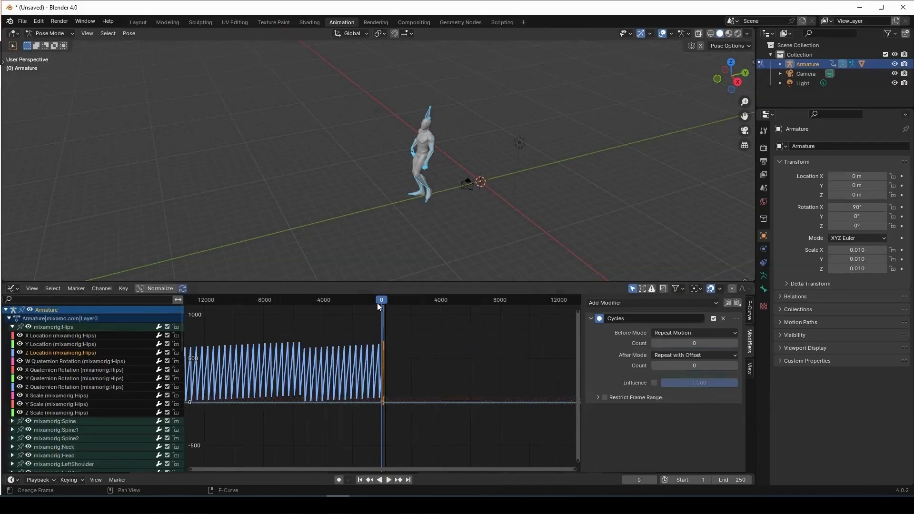
# Step: Play the animation, check the character's continuous forward walk from several angles, and stop playback
pyautogui.moveTo(380, 305); pyautogui.dragTo(330, 341)
pyautogui.click(389, 480)
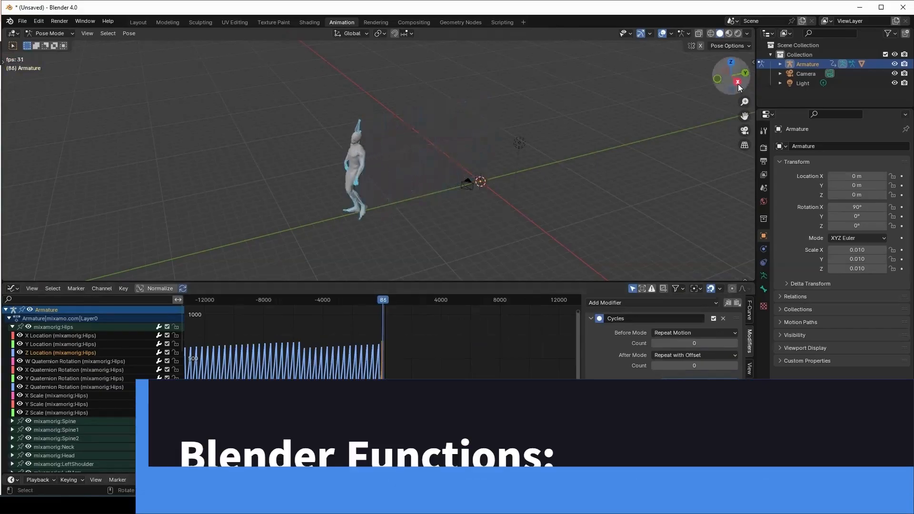
pyautogui.moveTo(738, 89); pyautogui.dragTo(841, 119)
pyautogui.moveTo(745, 116); pyautogui.dragTo(878, 77)
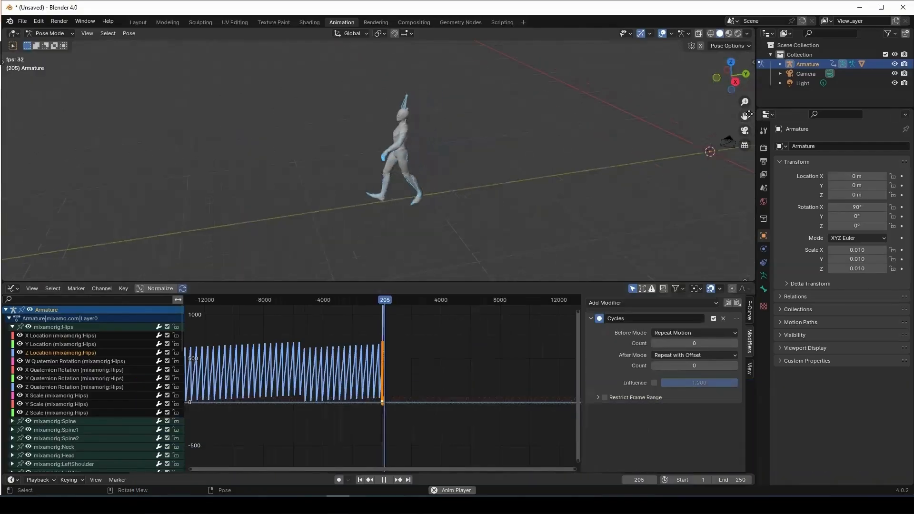
pyautogui.moveTo(736, 79); pyautogui.dragTo(760, 74)
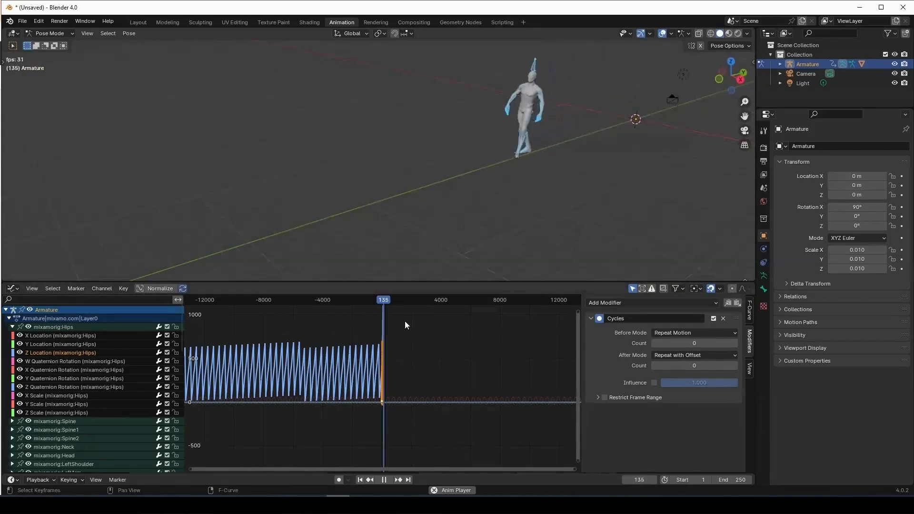
pyautogui.press('space')
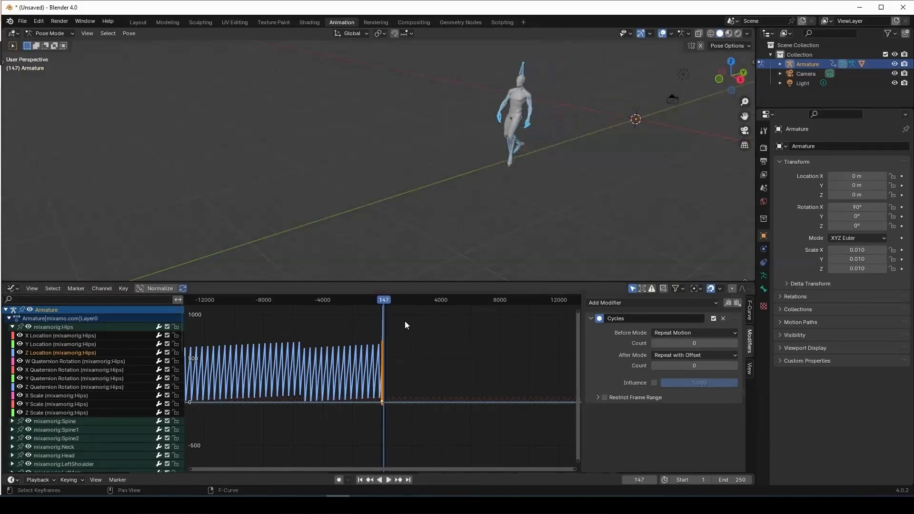
# Step: Switch the Graph Editor area to the Timeline and set the scene's end frame to 500
pyautogui.click(12, 289)
pyautogui.click(138, 325)
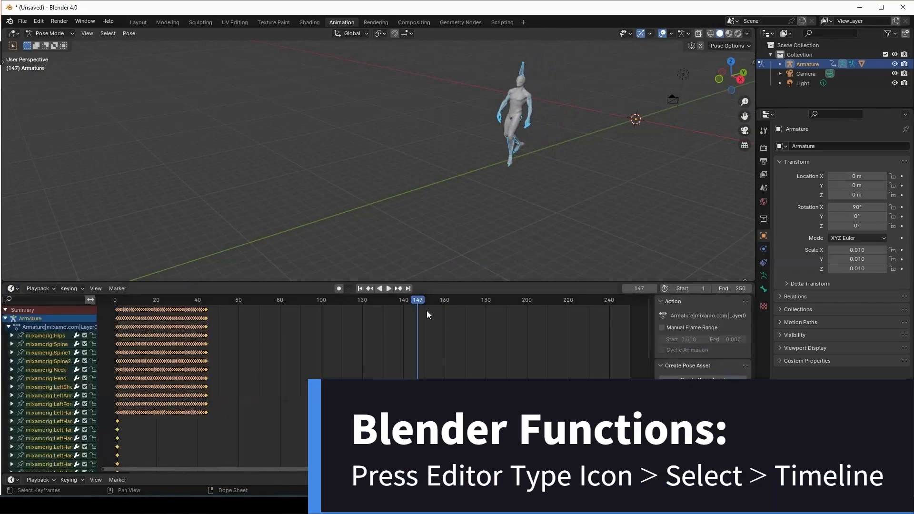
pyautogui.click(643, 289)
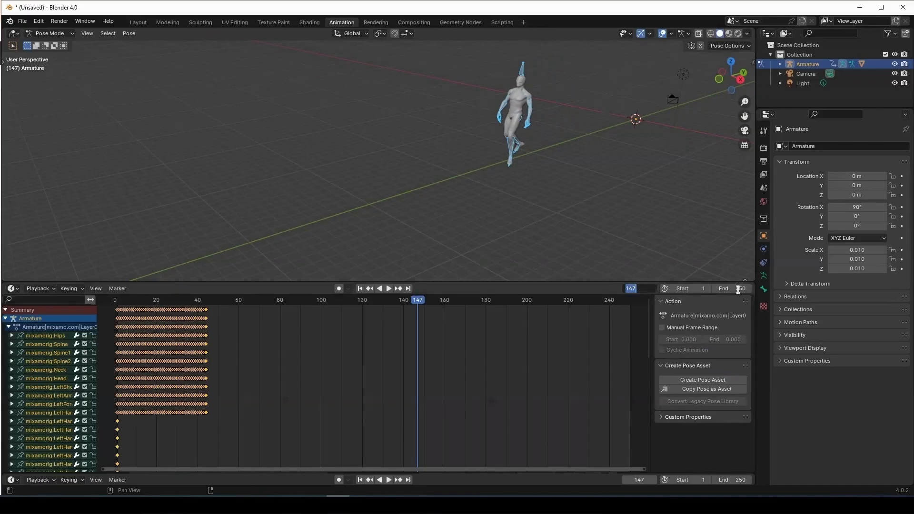
pyautogui.click(741, 290)
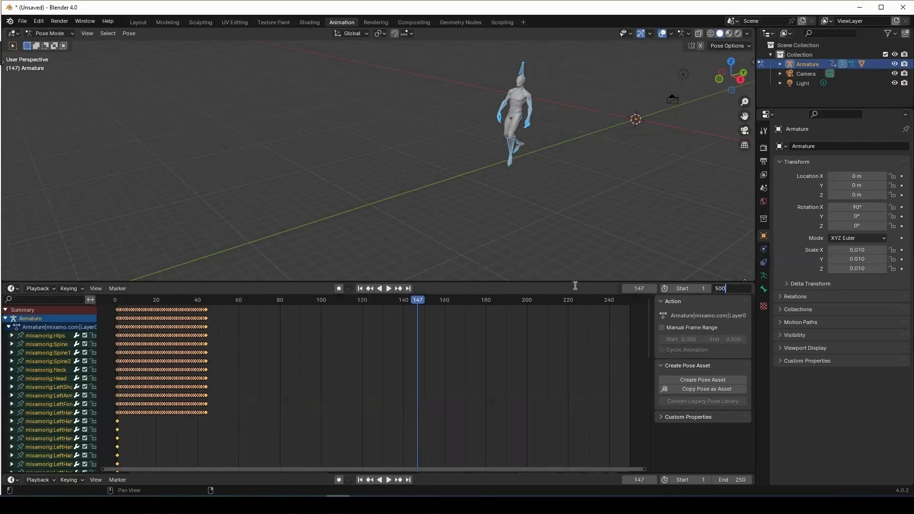
pyautogui.write('500')
pyautogui.press('Return')
# Step: Show the full 500-frame range, return the playhead to frame 0 and play the extended walk
pyautogui.moveTo(382, 471); pyautogui.dragTo(645, 491)
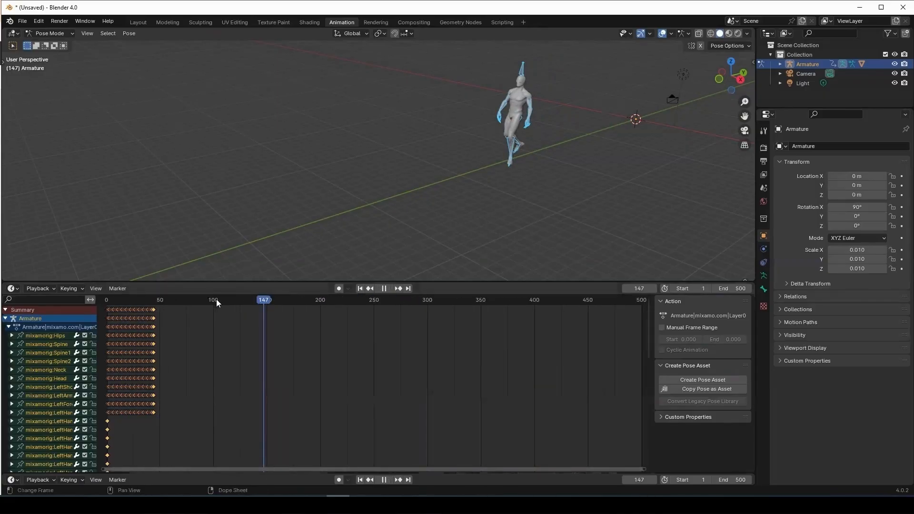
pyautogui.moveTo(216, 303); pyautogui.dragTo(102, 341)
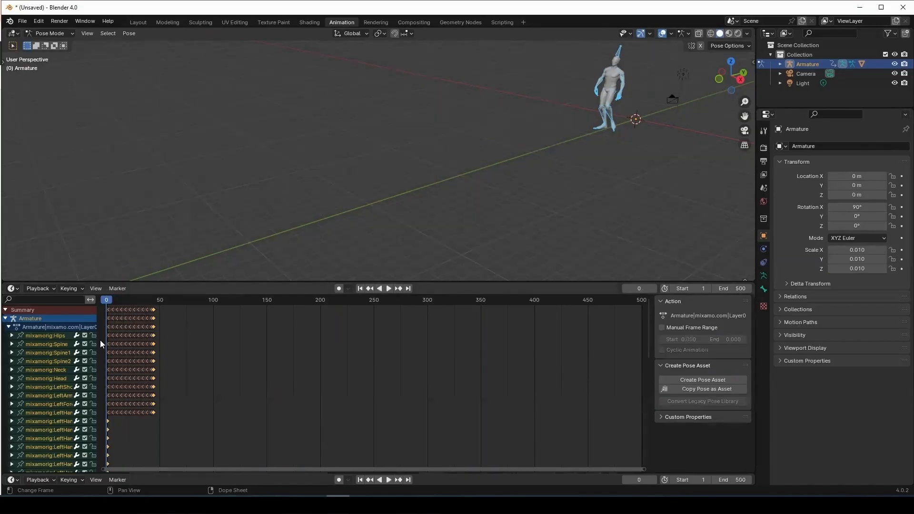
pyautogui.press('space')
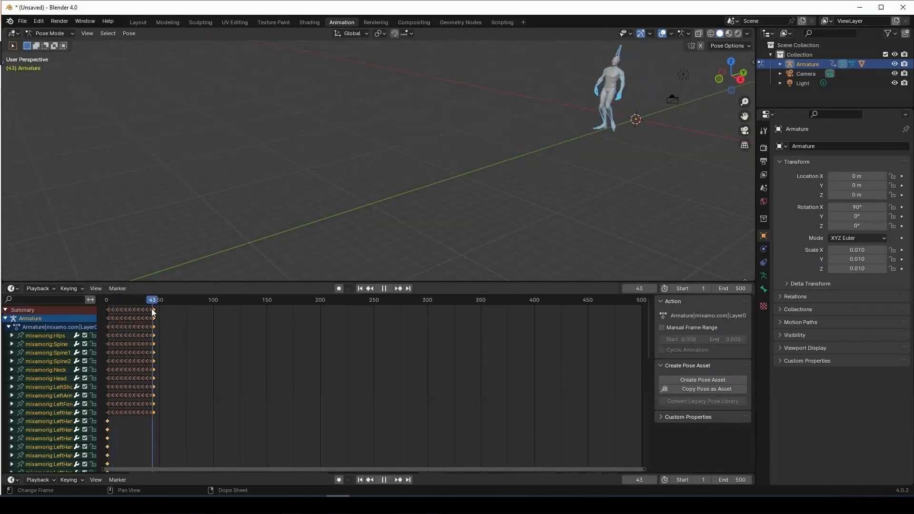
# Step: Return the playhead to frame 0 and switch the Timeline area back to the Graph Editor
pyautogui.moveTo(147, 309); pyautogui.dragTo(107, 308)
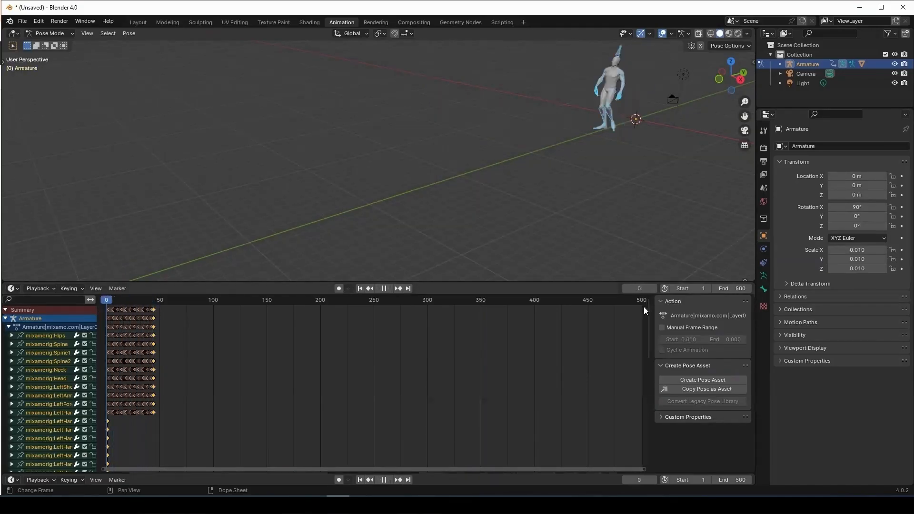
pyautogui.click(17, 289)
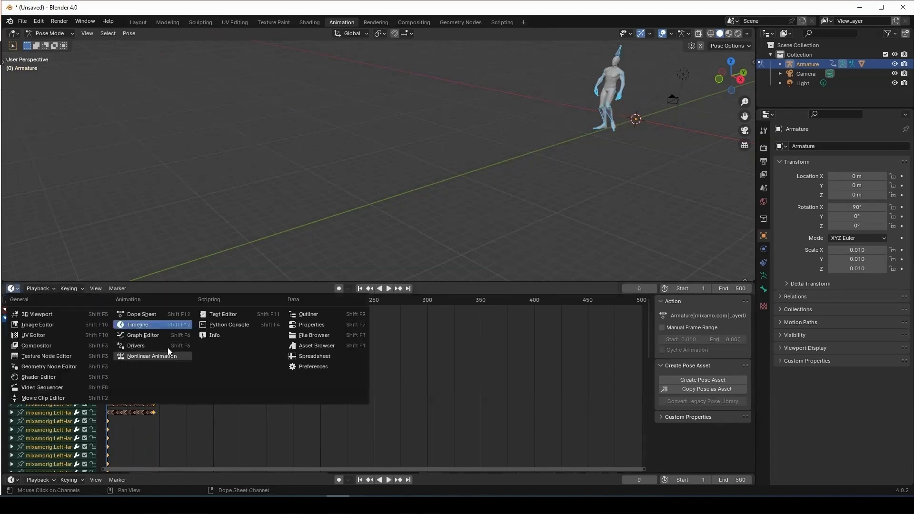
pyautogui.click(164, 336)
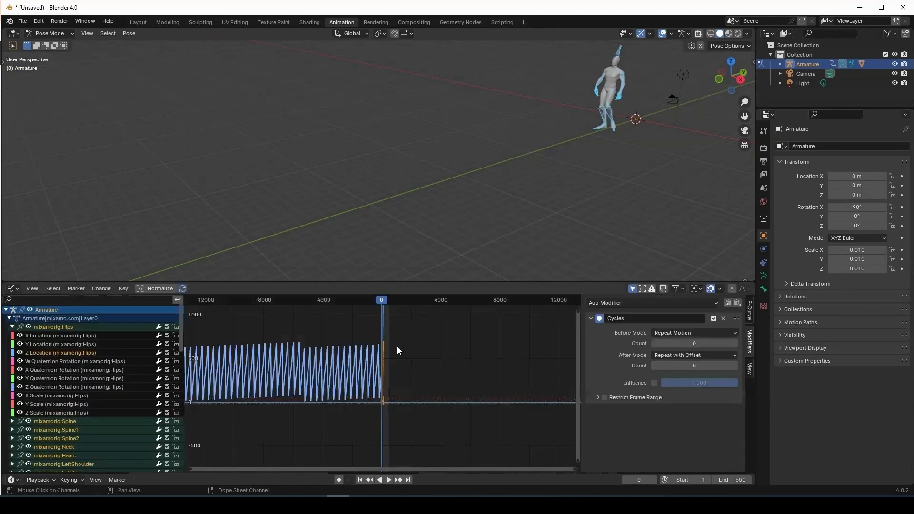
# Step: Scrub the playhead in the Graph Editor and play the extended walk to check it across the frame range, then stop playback
pyautogui.click(386, 301)
pyautogui.moveTo(403, 306)
pyautogui.mouseDown()
pyautogui.moveTo(431, 307)
pyautogui.moveTo(409, 300)
pyautogui.mouseUp()
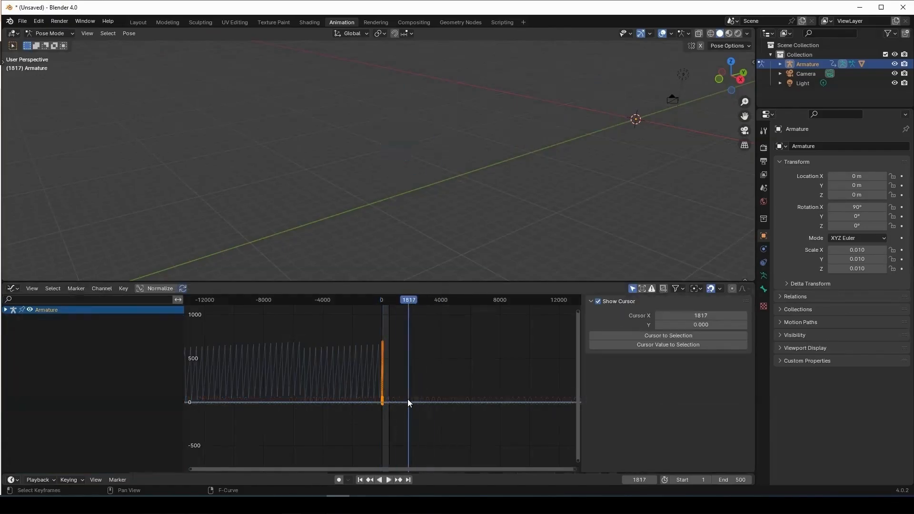
pyautogui.scroll(5, 456, 403)
pyautogui.scroll(2, 458, 404)
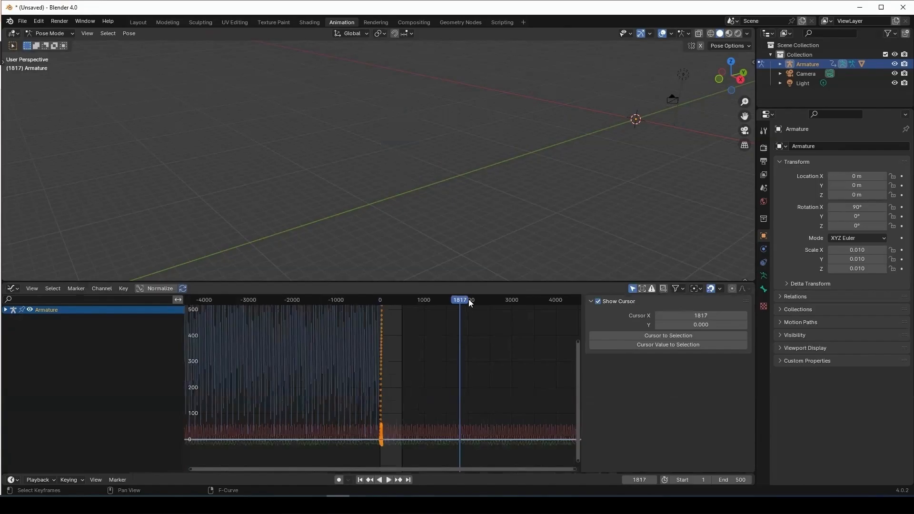
pyautogui.moveTo(469, 299); pyautogui.dragTo(387, 300)
pyautogui.press('space')
pyautogui.scroll(-10, 557, 371)
pyautogui.scroll(2, 402, 384)
pyautogui.press('space')
pyautogui.press('space')
pyautogui.press('space')
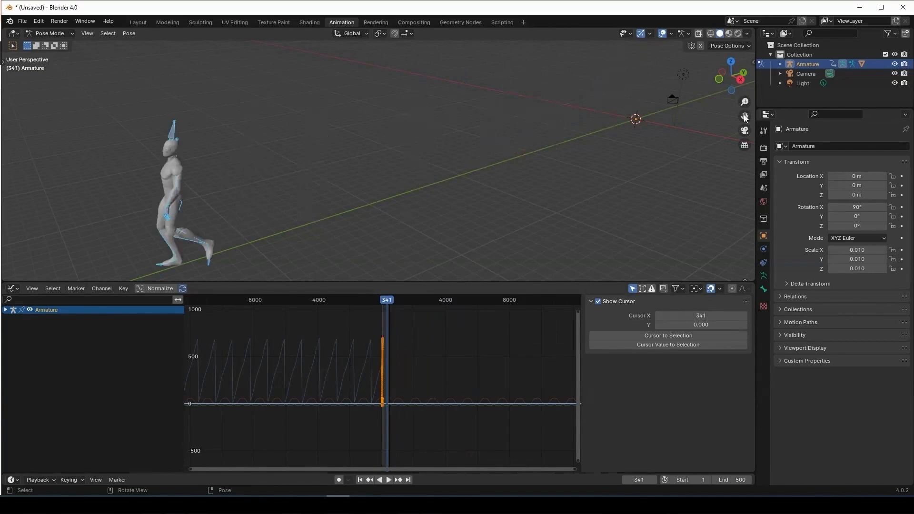
# Step: Return the playhead to frame 0 and frame the character at its starting position in the viewport
pyautogui.moveTo(745, 119); pyautogui.dragTo(913, 66)
pyautogui.moveTo(739, 82); pyautogui.dragTo(748, 85)
pyautogui.moveTo(386, 299); pyautogui.dragTo(377, 297)
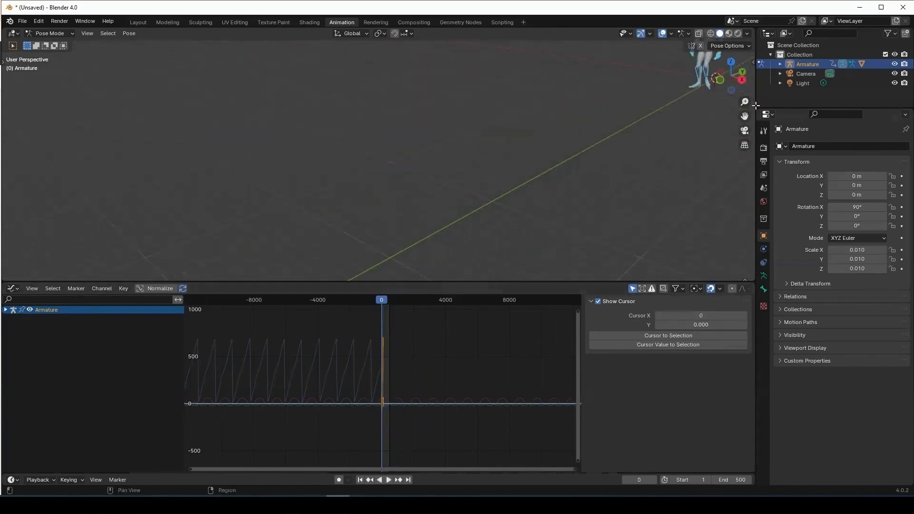
pyautogui.moveTo(744, 116); pyautogui.dragTo(564, 222)
pyautogui.scroll(4, 571, 152)
pyautogui.moveTo(745, 117); pyautogui.dragTo(512, 135)
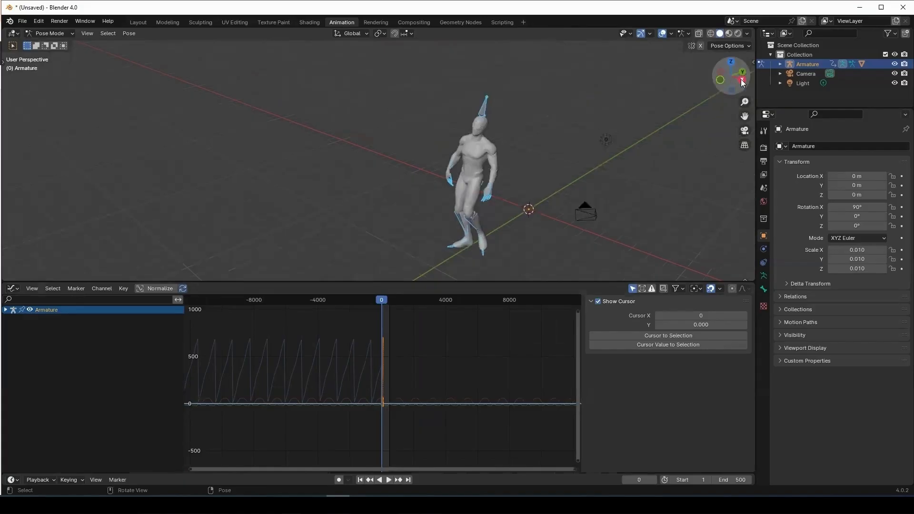
pyautogui.moveTo(743, 83); pyautogui.dragTo(718, 72)
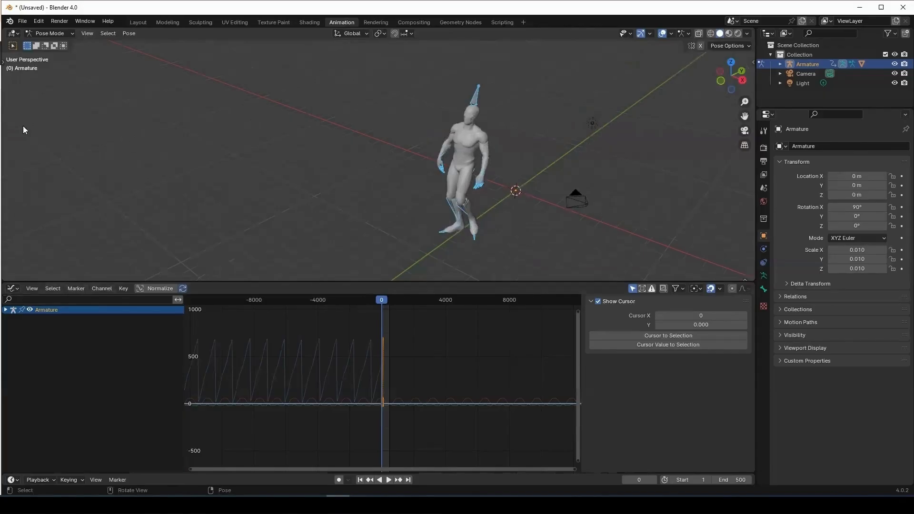
# Step: In the Layout workspace, select the Spiderman mesh under the Armature and show its material settings in a wider area
pyautogui.click(137, 23)
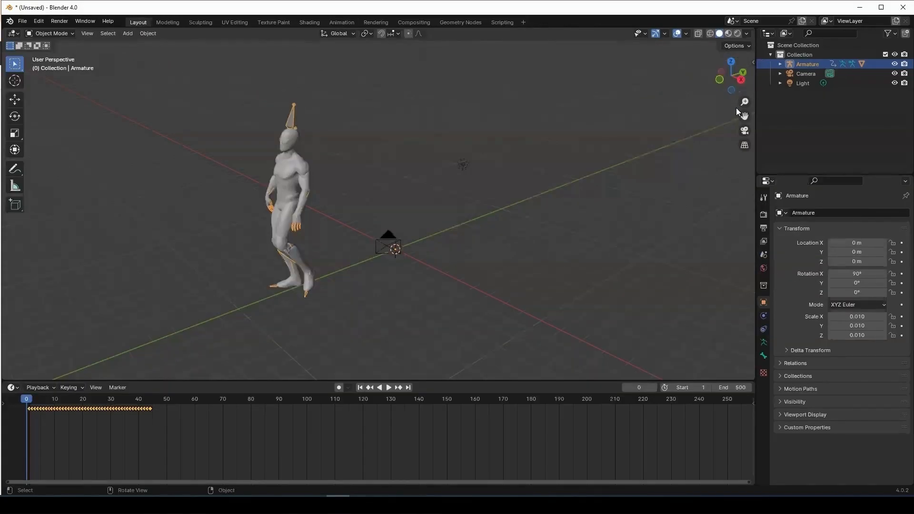
pyautogui.moveTo(745, 116); pyautogui.dragTo(895, 123)
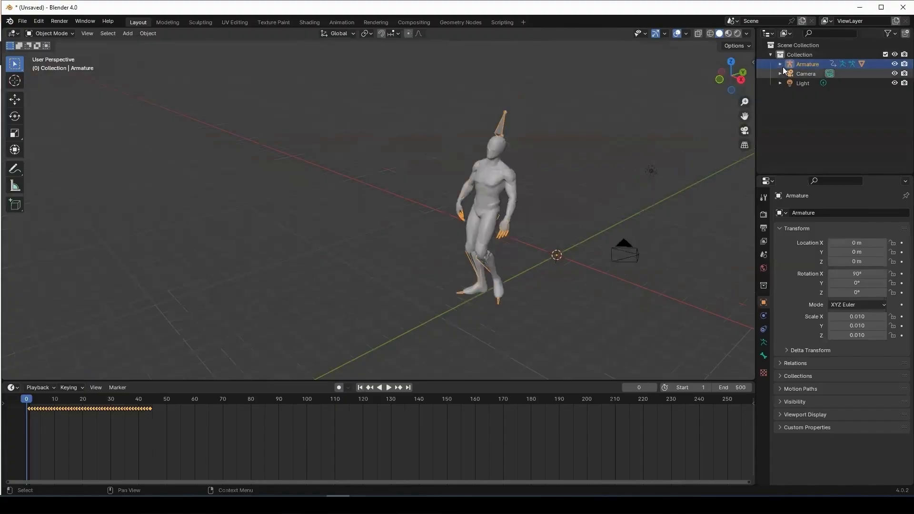
pyautogui.click(780, 64)
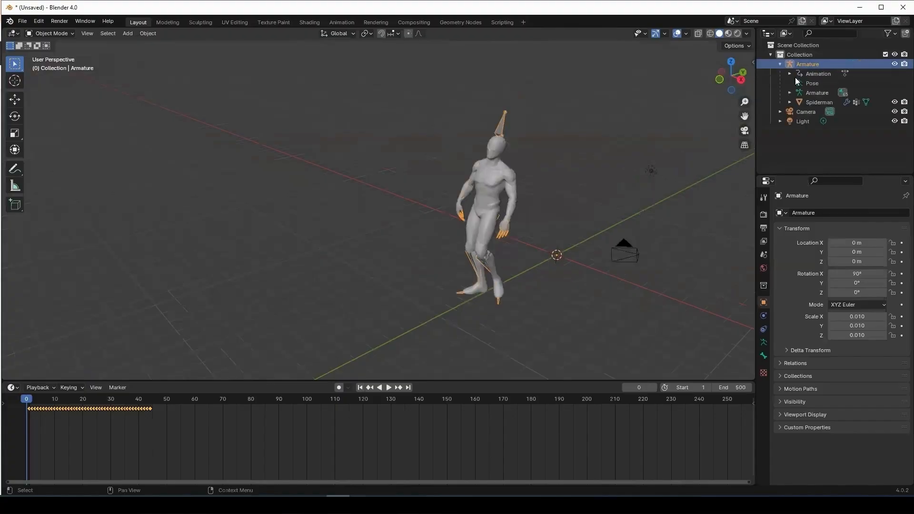
pyautogui.click(809, 102)
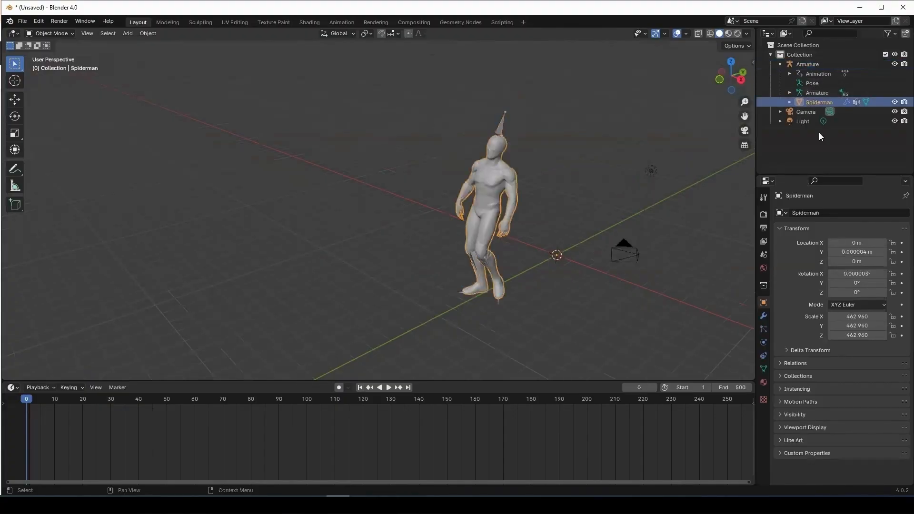
pyautogui.click(764, 383)
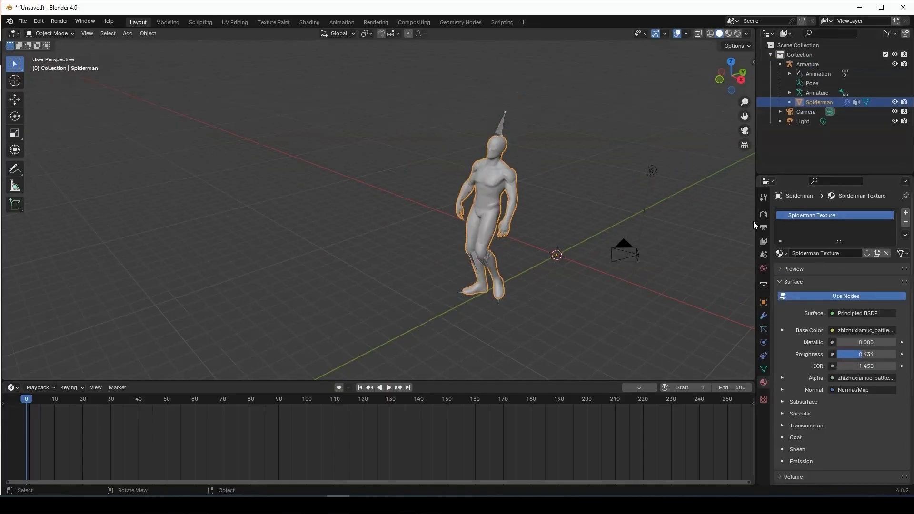
pyautogui.moveTo(755, 222); pyautogui.dragTo(706, 222)
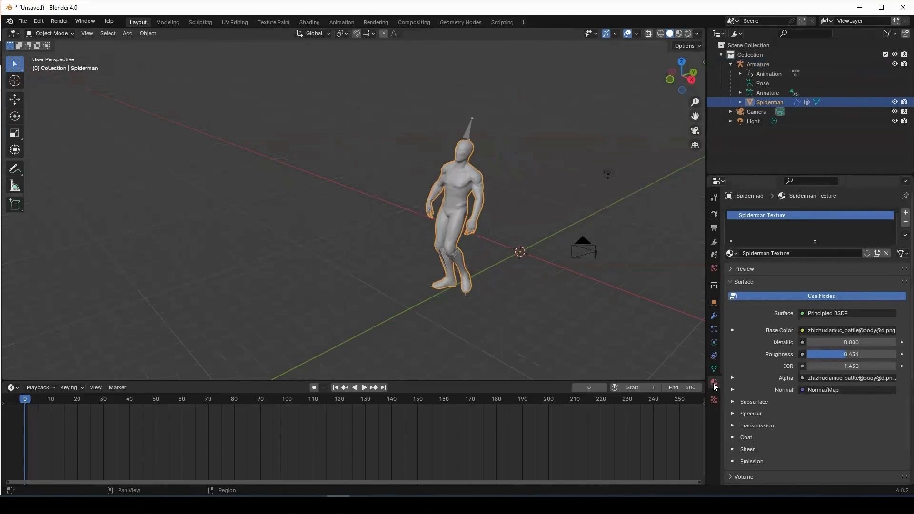
# Step: Switch the viewport to Material Preview shading to show the character's texture
pyautogui.keyDown('shift'); pyautogui.moveTo(572, 200); pyautogui.dragTo(476, 170, button='middle'); pyautogui.keyUp('shift')
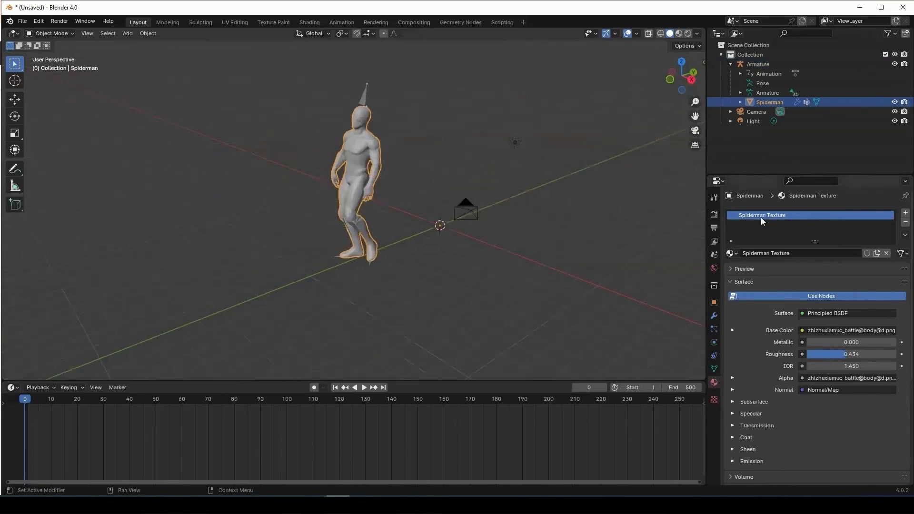
pyautogui.moveTo(695, 86)
pyautogui.mouseDown()
pyautogui.moveTo(678, 81)
pyautogui.moveTo(692, 72)
pyautogui.mouseUp()
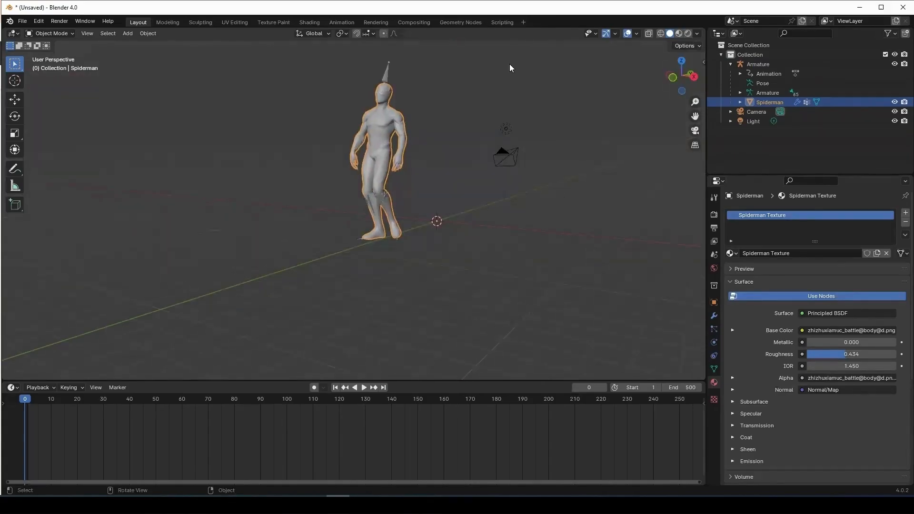
pyautogui.click(678, 33)
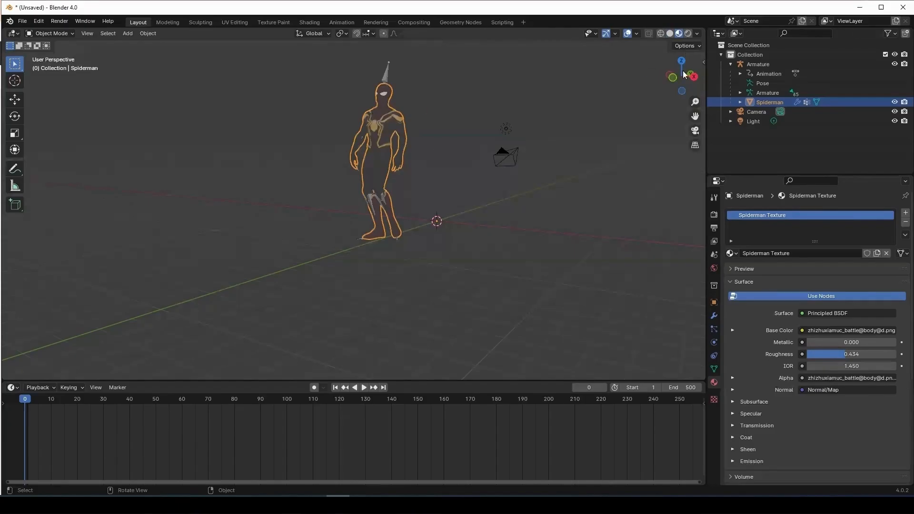
# Step: Open the Shading workspace and bring the Spiderman Texture material's Base Color image node into view
pyautogui.click(310, 23)
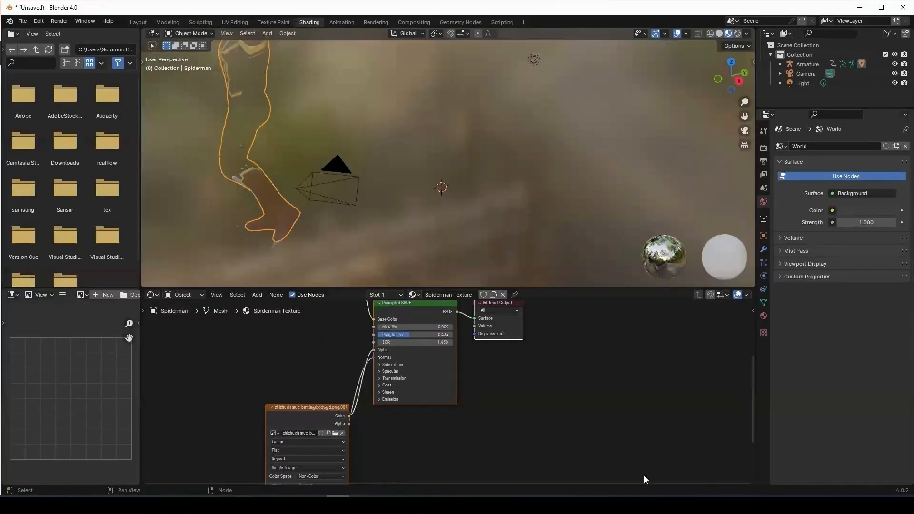
pyautogui.scroll(-2, 524, 370)
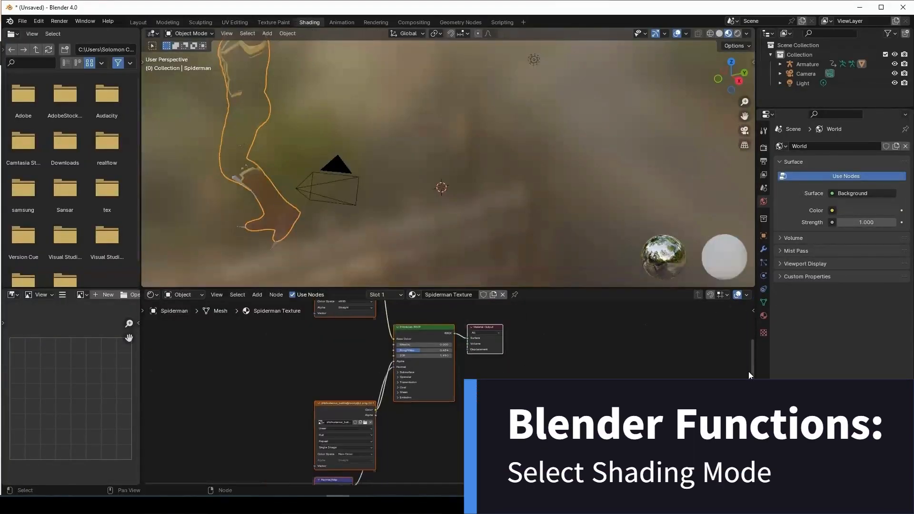
pyautogui.moveTo(752, 374); pyautogui.dragTo(752, 339)
pyautogui.scroll(4, 371, 360)
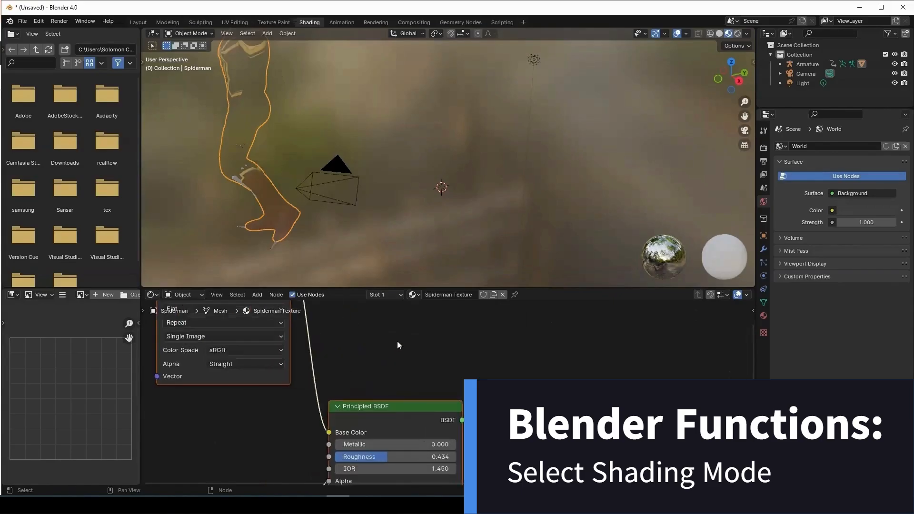
pyautogui.moveTo(397, 341); pyautogui.dragTo(580, 419, button='middle')
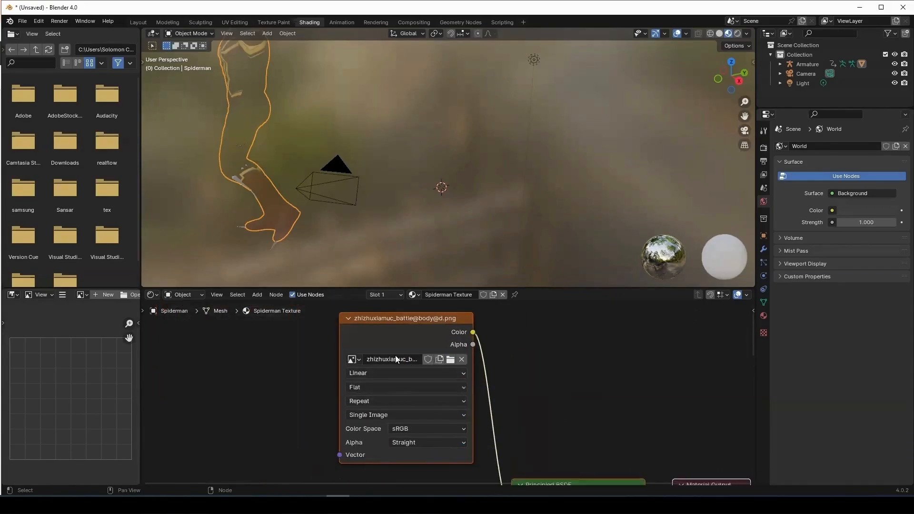
pyautogui.scroll(-3, 391, 338)
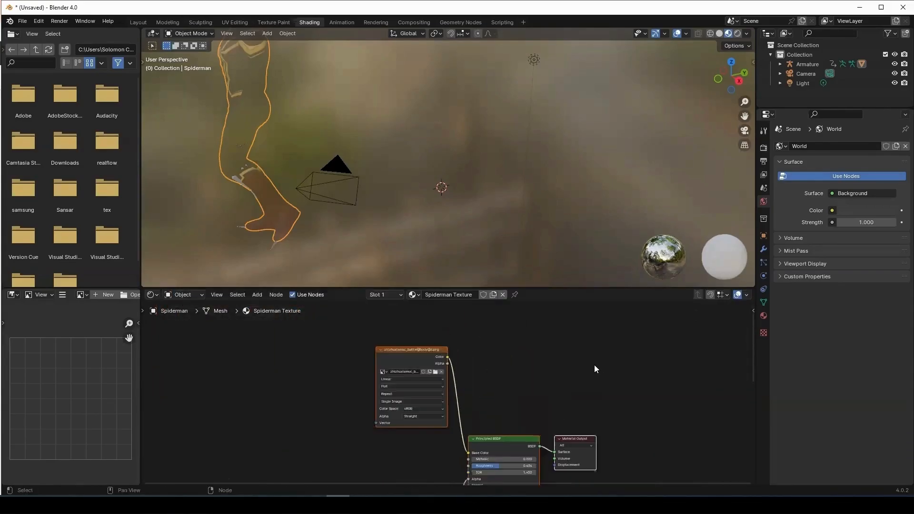
# Step: Move the Base Color image texture node farther away from the Principled BSDF node
pyautogui.click(494, 382)
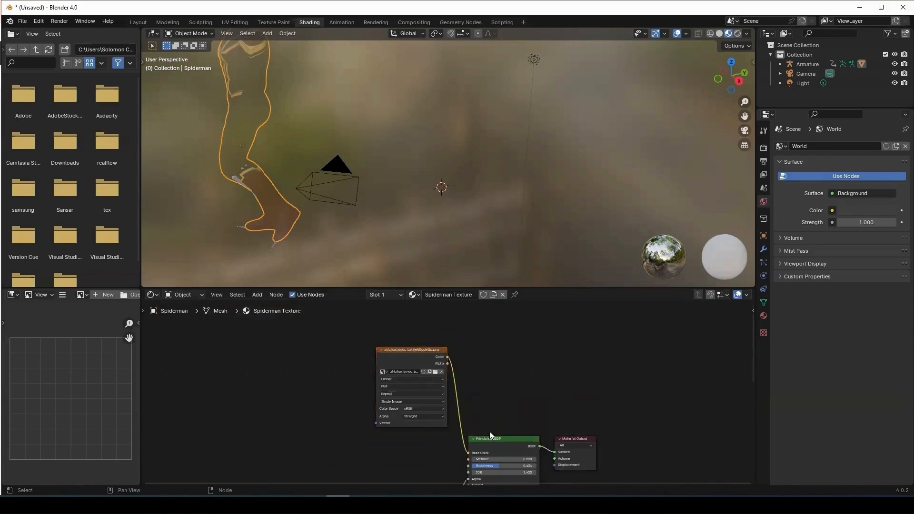
pyautogui.click(422, 351)
pyautogui.moveTo(422, 351); pyautogui.dragTo(345, 361)
pyautogui.scroll(3, 513, 388)
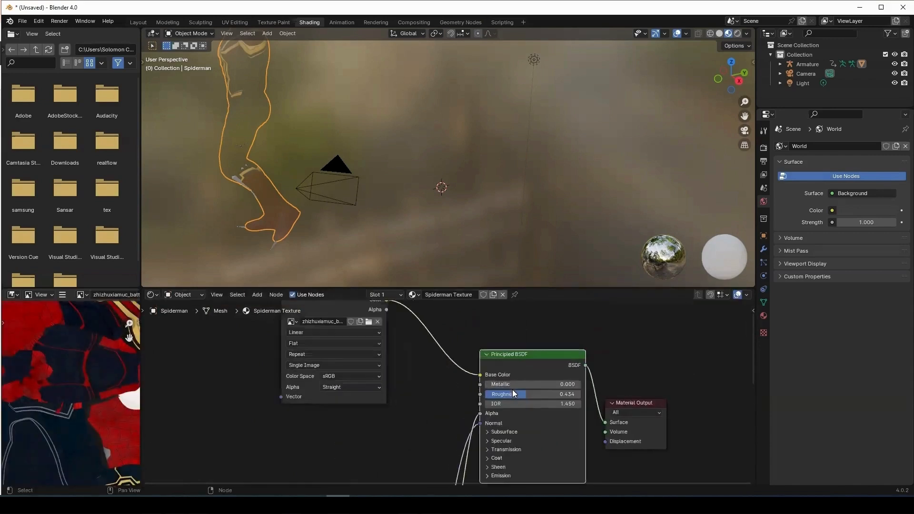
pyautogui.scroll(-2, 528, 367)
pyautogui.scroll(2, 532, 361)
pyautogui.moveTo(750, 329); pyautogui.dragTo(748, 300)
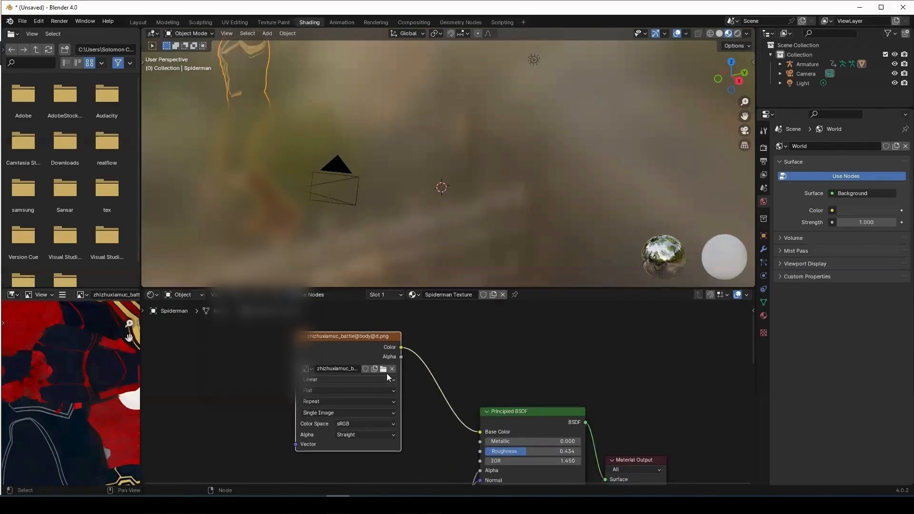
pyautogui.click(383, 369)
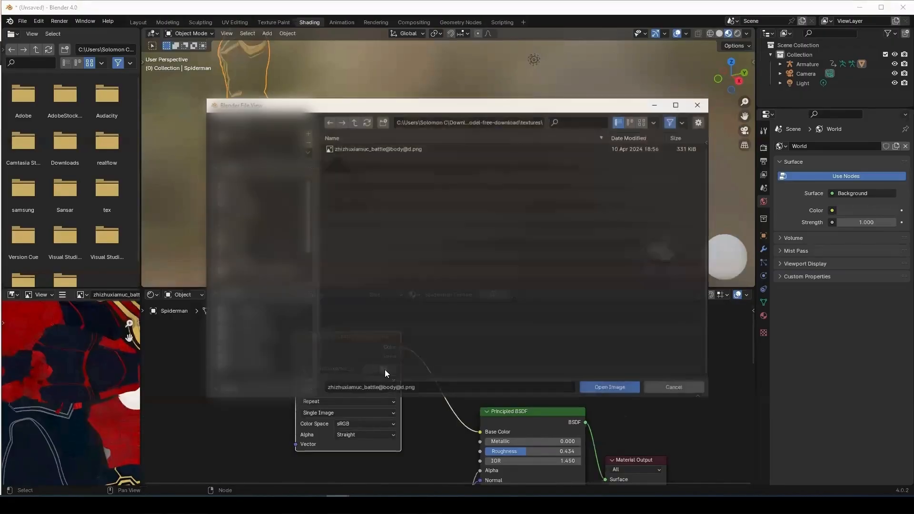
pyautogui.click(483, 124)
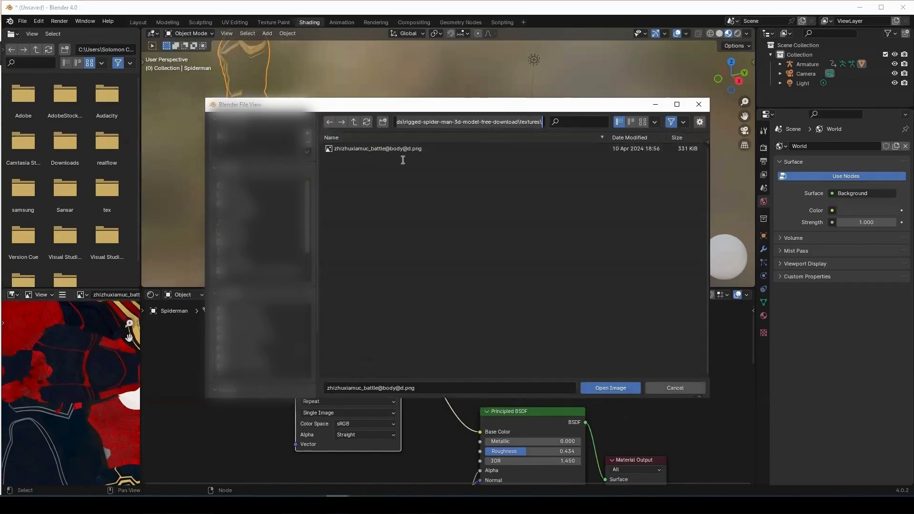
pyautogui.click(400, 177)
pyautogui.click(459, 124)
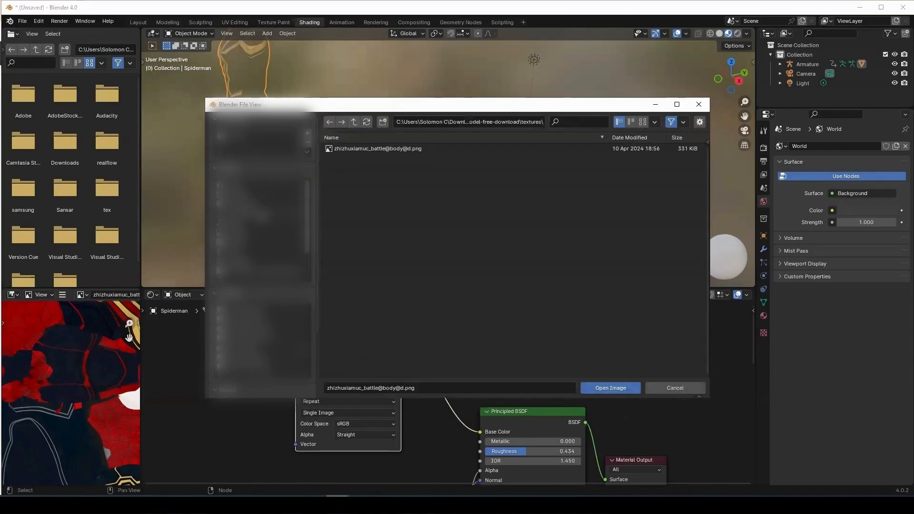
pyautogui.click(261, 214)
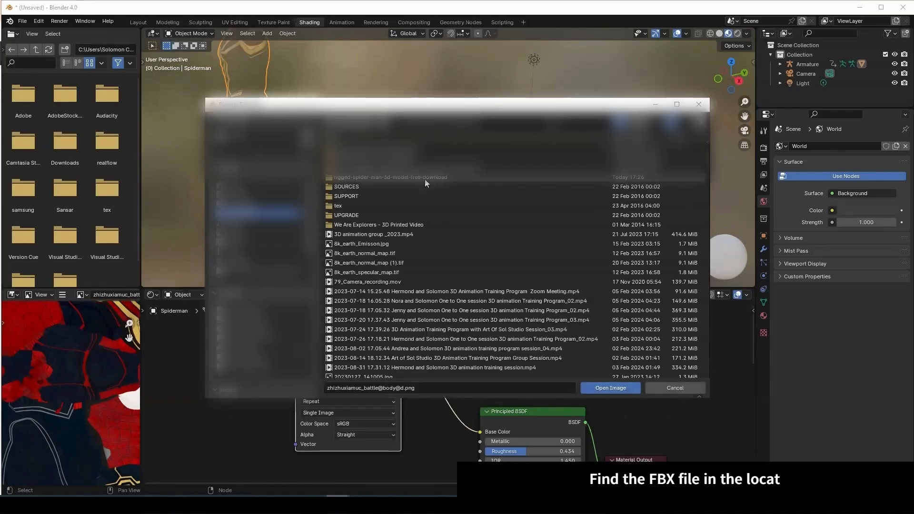
pyautogui.doubleClick(425, 180)
pyautogui.doubleClick(343, 160)
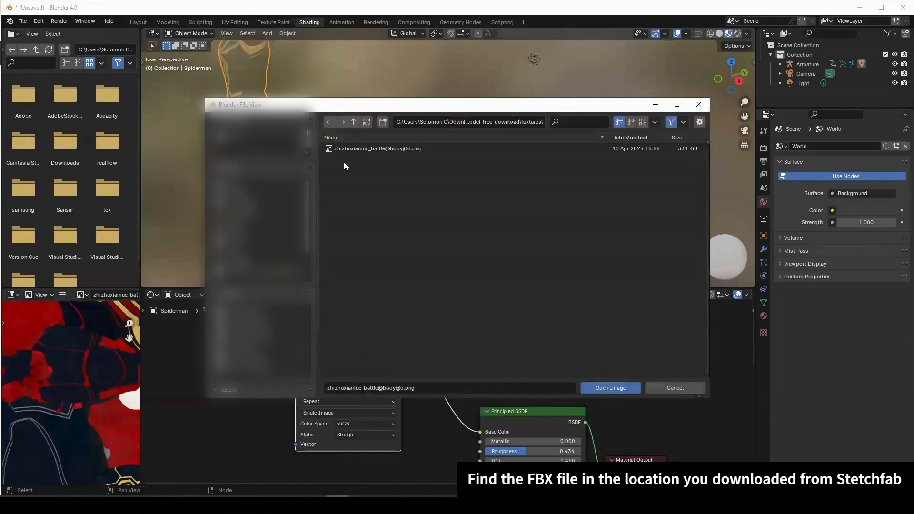
pyautogui.click(410, 149)
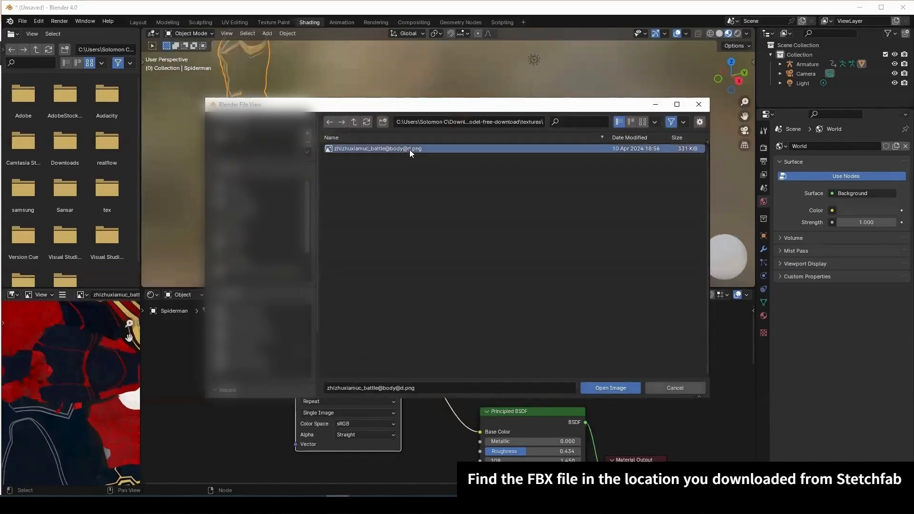
pyautogui.click(604, 387)
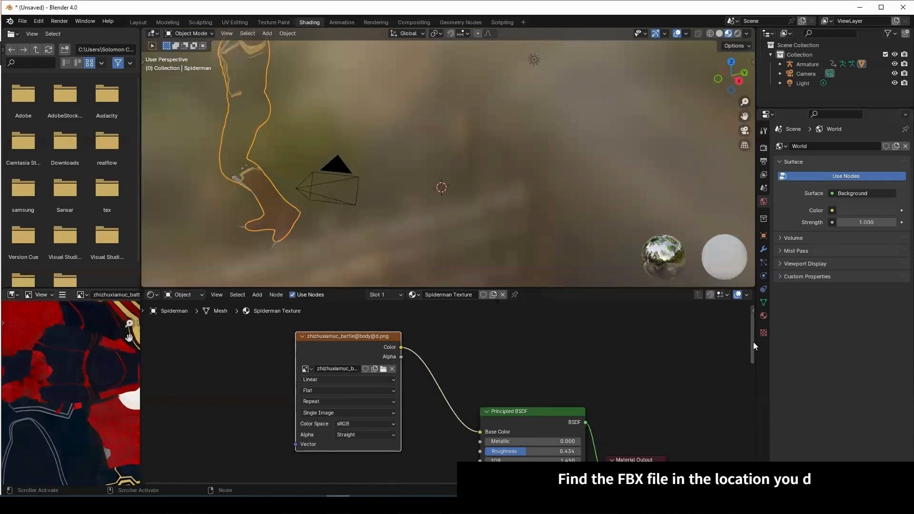
# Step: Move the image texture node linked to the Principled BSDF's Alpha input farther away from the shader node
pyautogui.moveTo(753, 342); pyautogui.dragTo(751, 368)
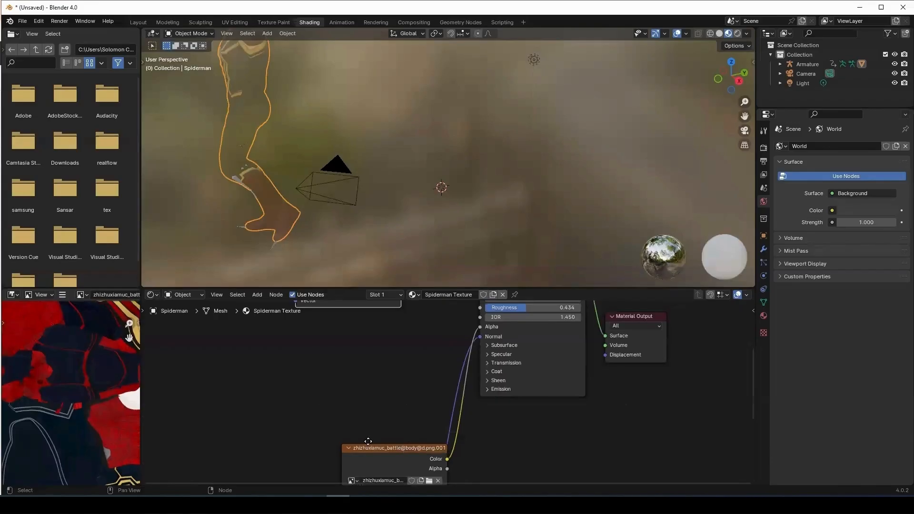
pyautogui.moveTo(368, 441); pyautogui.dragTo(306, 413)
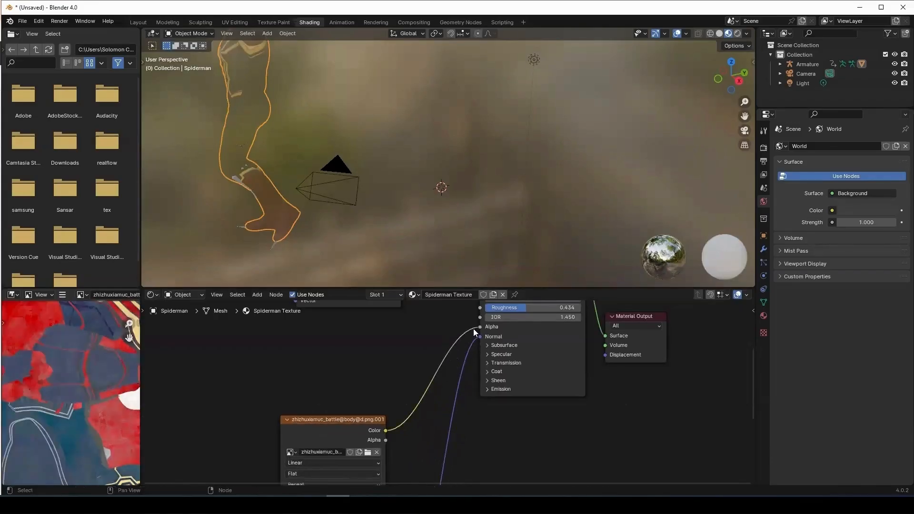
# Step: Disconnect the image texture's Color output from the Principled BSDF's Alpha input and check the textured Spiderman model at full height
pyautogui.moveTo(477, 328); pyautogui.dragTo(474, 330)
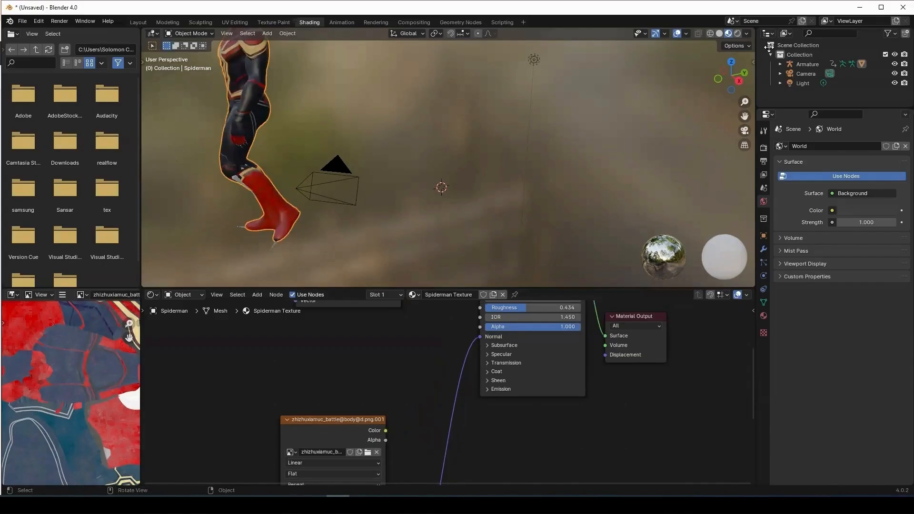
pyautogui.moveTo(312, 128); pyautogui.dragTo(369, 118, button='middle')
pyautogui.scroll(-6, 370, 118)
pyautogui.scroll(3, 371, 118)
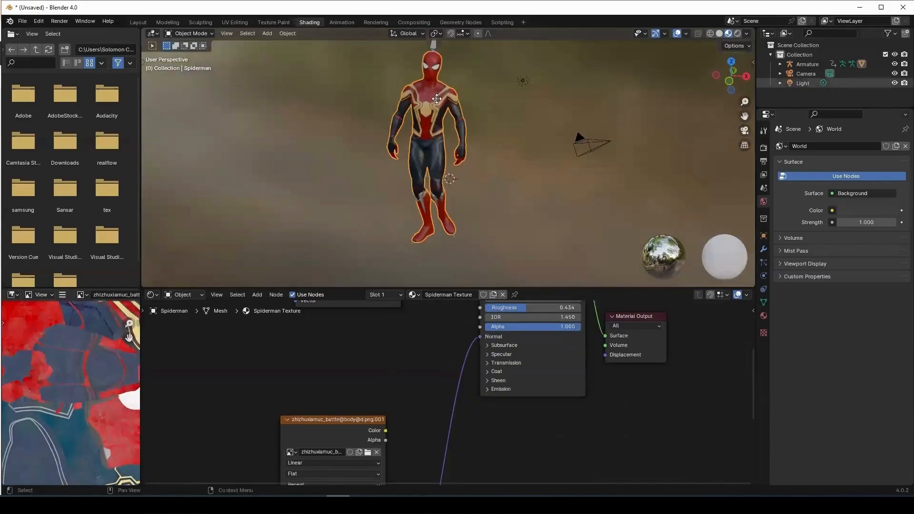
pyautogui.moveTo(670, 68); pyautogui.dragTo(655, 35, button='middle')
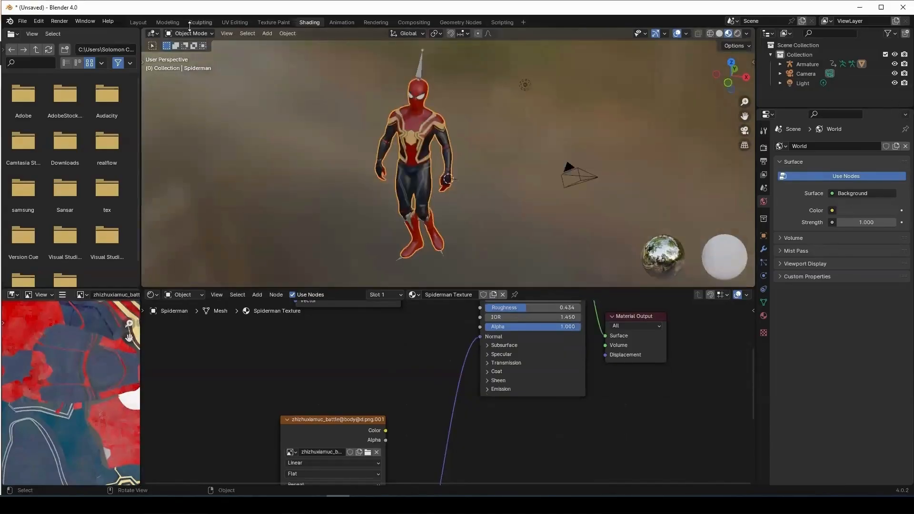
# Step: Return to the Layout workspace and play the walk animation to review the textured Spiderman in motion
pyautogui.click(138, 22)
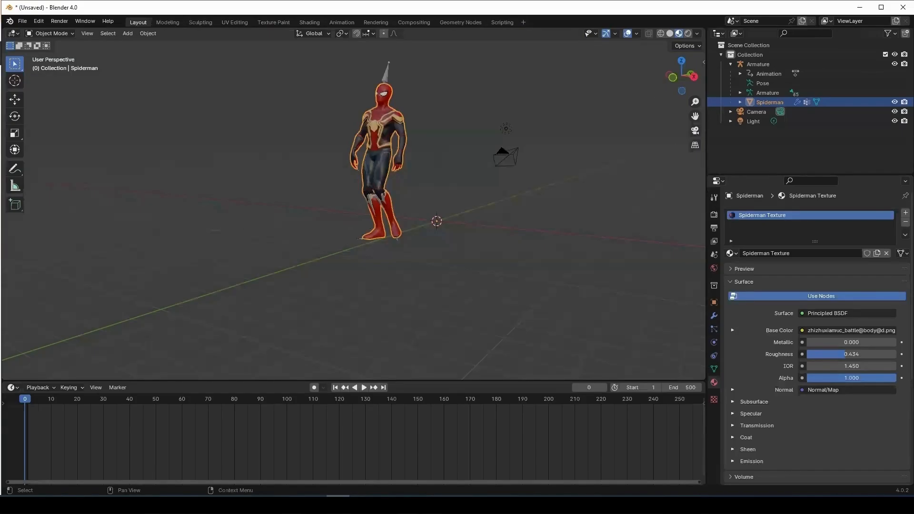
pyautogui.moveTo(695, 117); pyautogui.dragTo(711, 136)
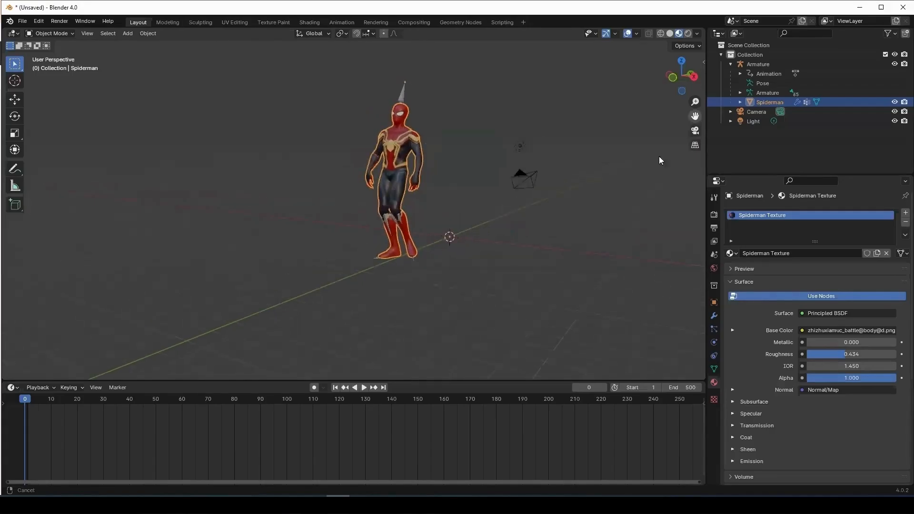
pyautogui.click(364, 387)
pyautogui.scroll(-2, 492, 244)
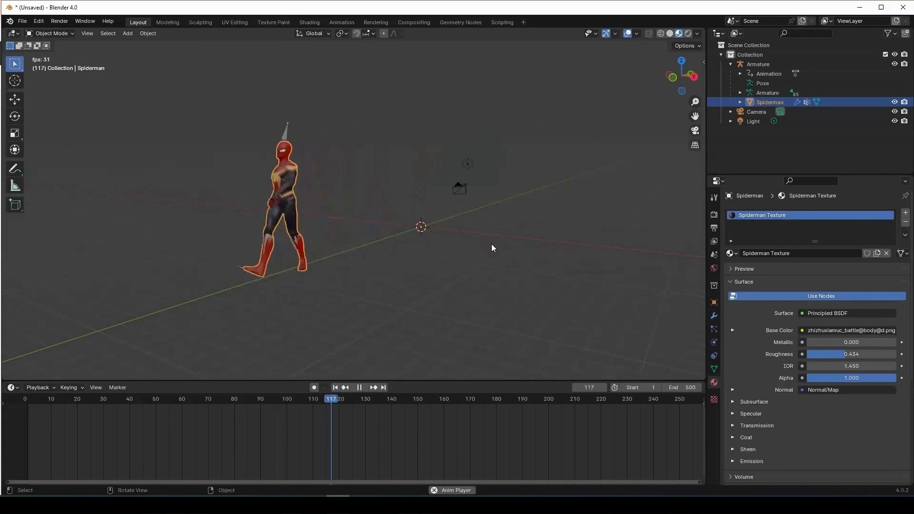
pyautogui.moveTo(492, 244); pyautogui.dragTo(614, 241, button='middle')
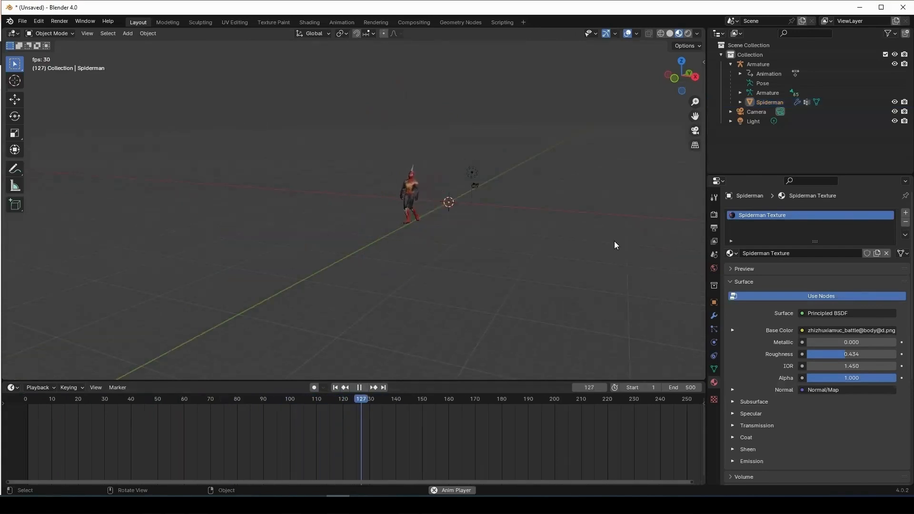